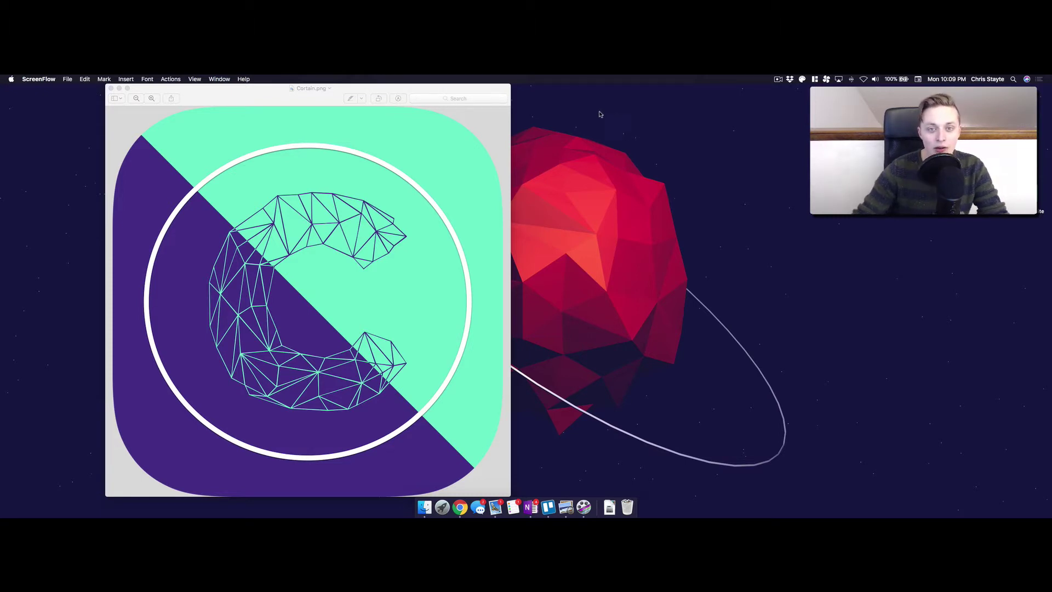
Step: Park the Cortain.png Preview window against the left screen edge and make it narrower
drag(499, 92, 1, 145)
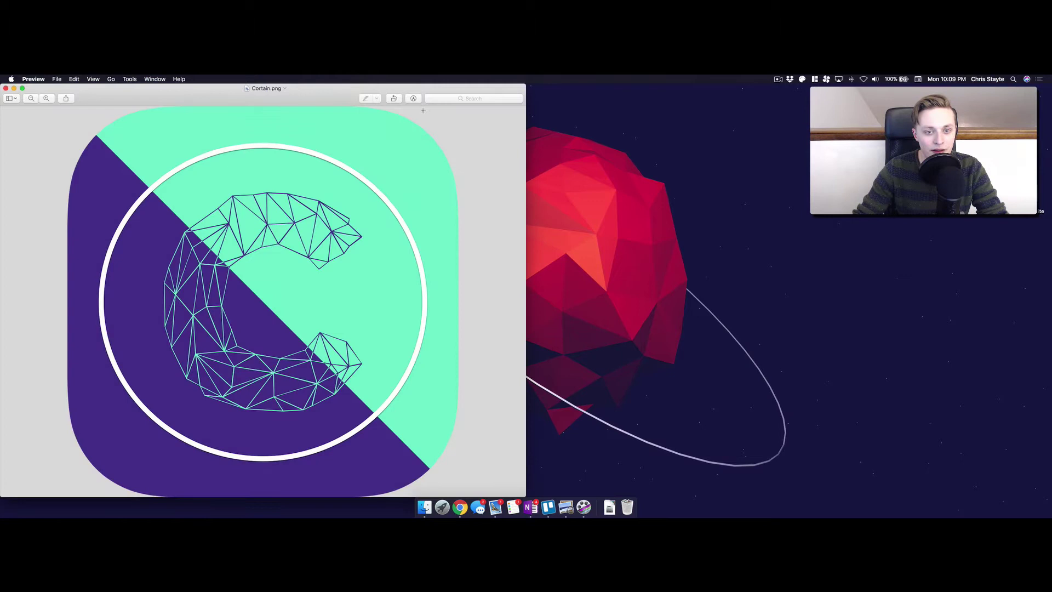
drag(524, 128, 227, 131)
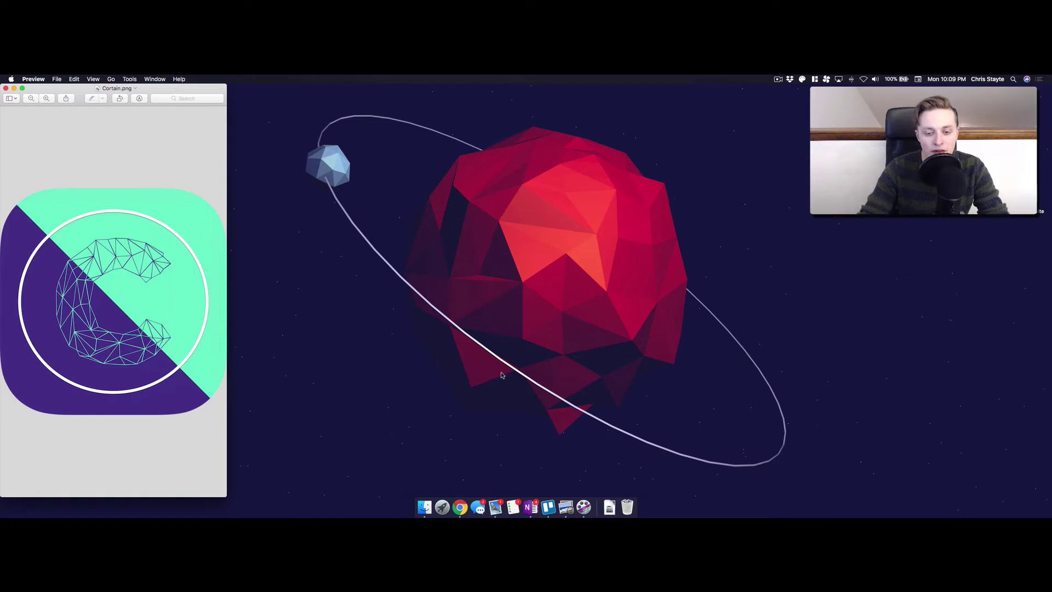
Step: Launch Sketch from Spotlight search and create a new blank document
key(super+space)
text(sketch)
key(Return)
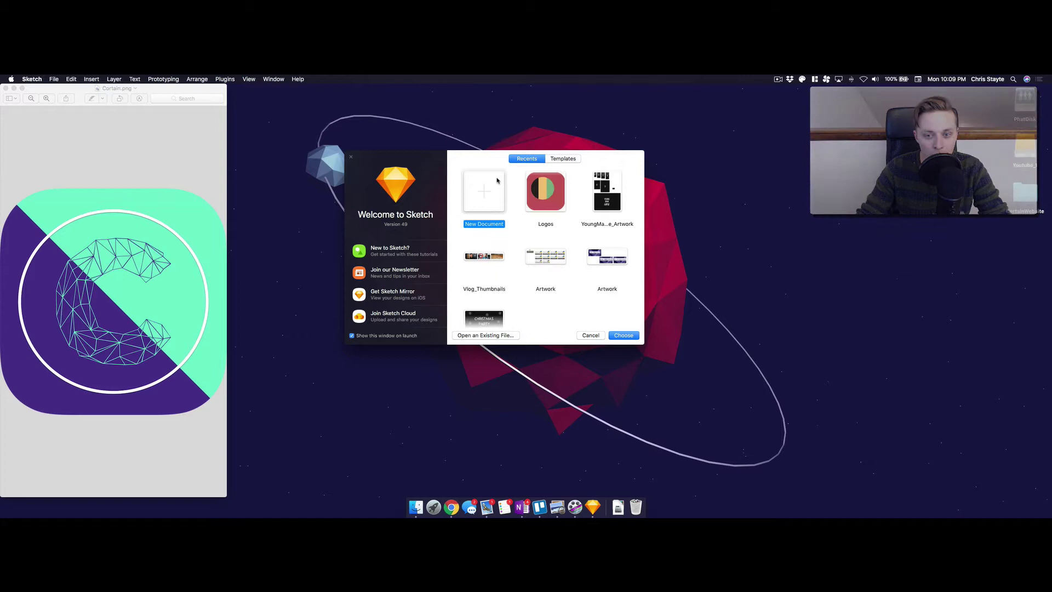
double_click(497, 180)
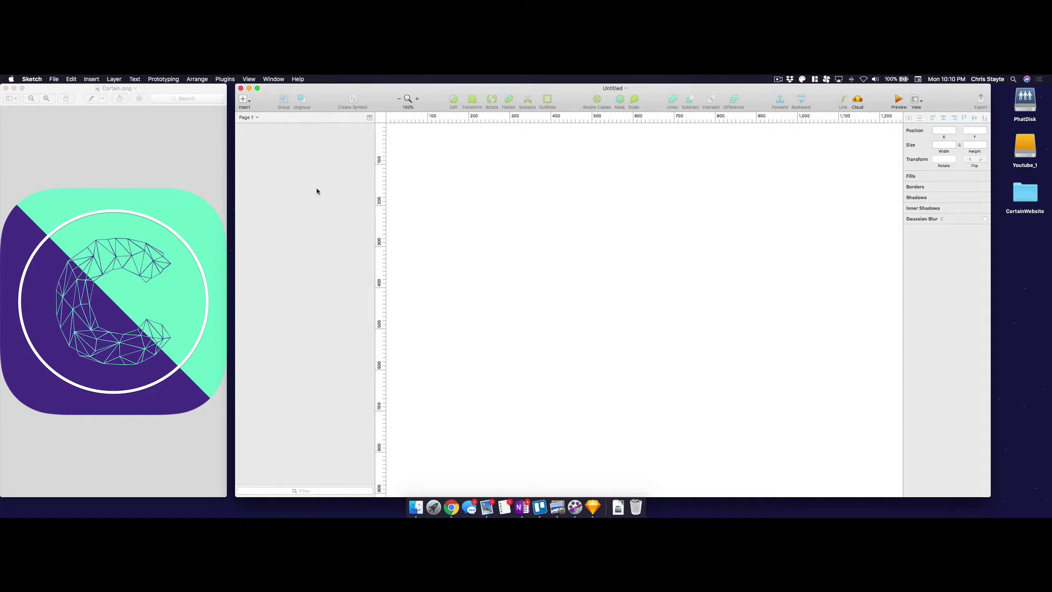
Step: Insert a 1400 × 1400 artboard from the Podcast preset and zoom out to view it
click(244, 101)
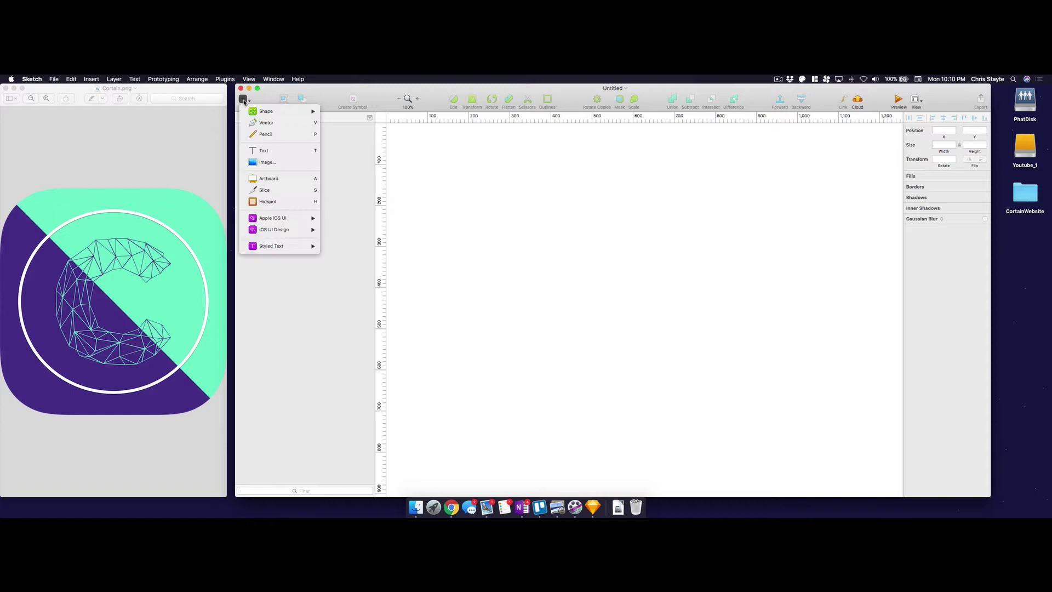
mouse_move(275, 112)
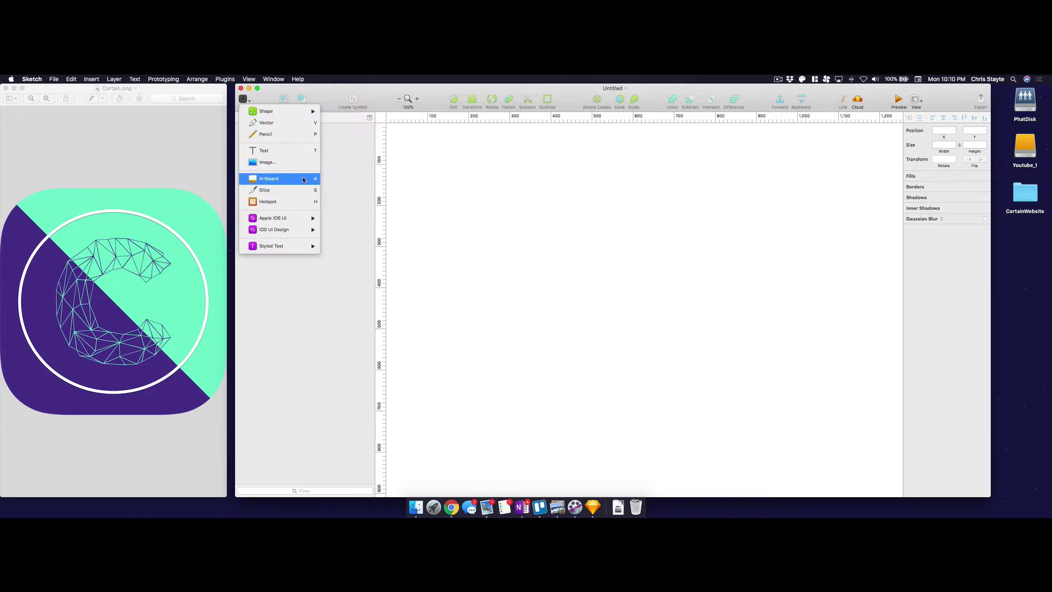
click(277, 179)
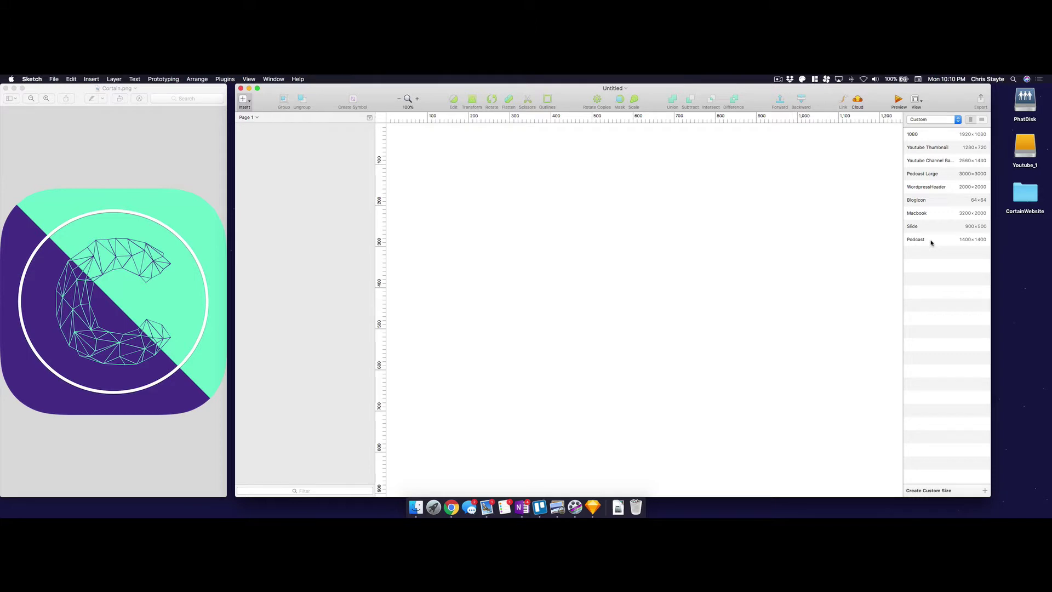
click(931, 241)
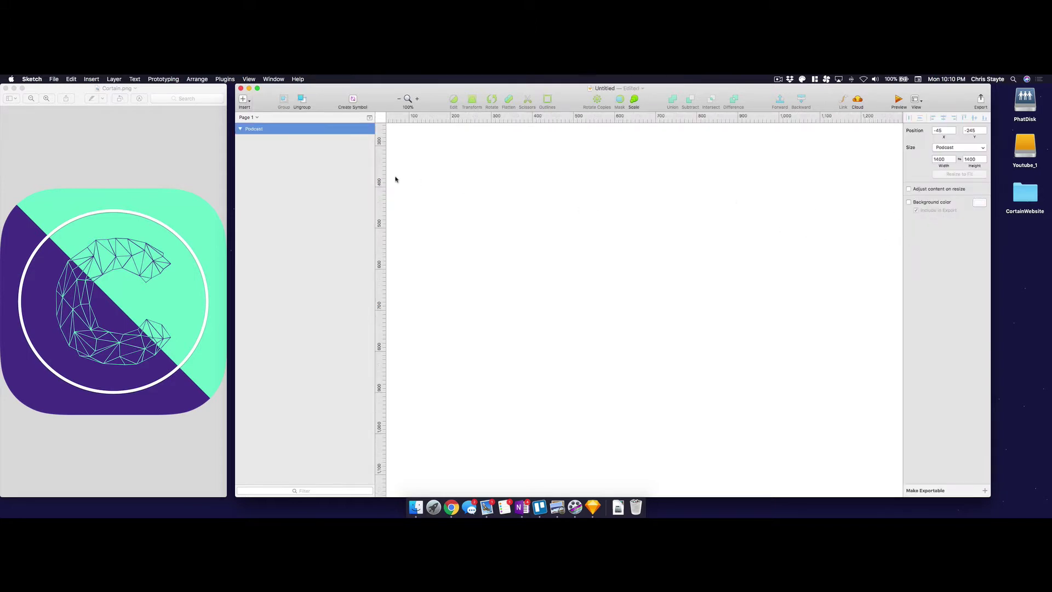
key(super+1)
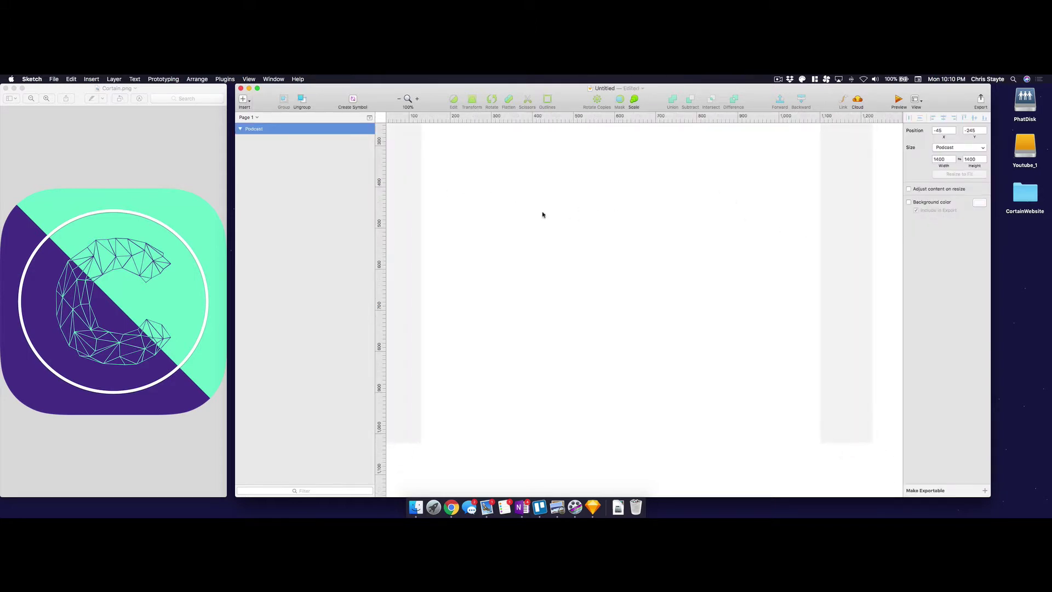
scroll(639, 225, down, 3)
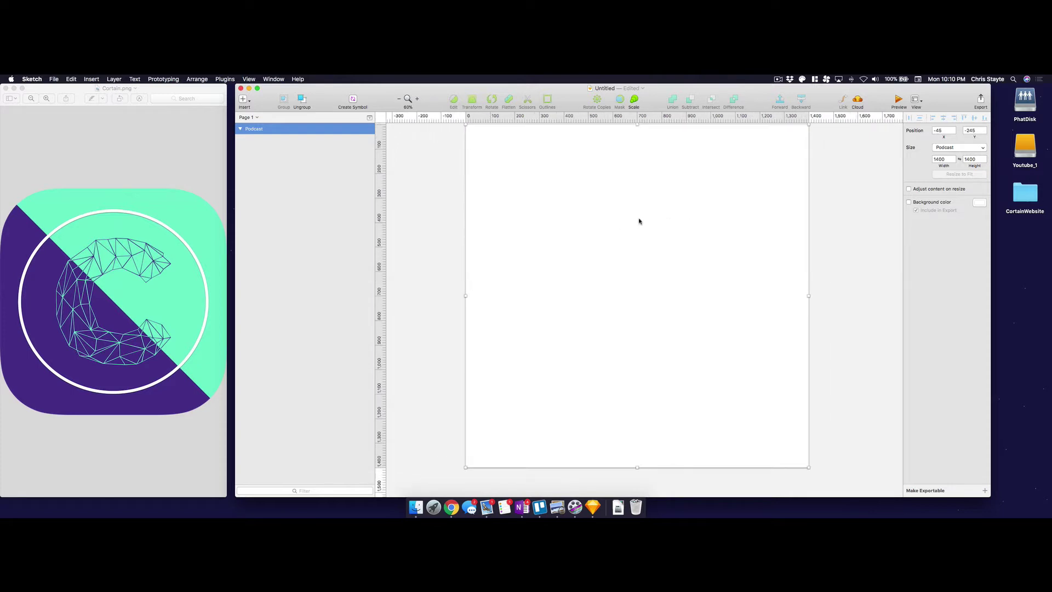
Step: Rename the Podcast artboard to 'Logo'
double_click(253, 129)
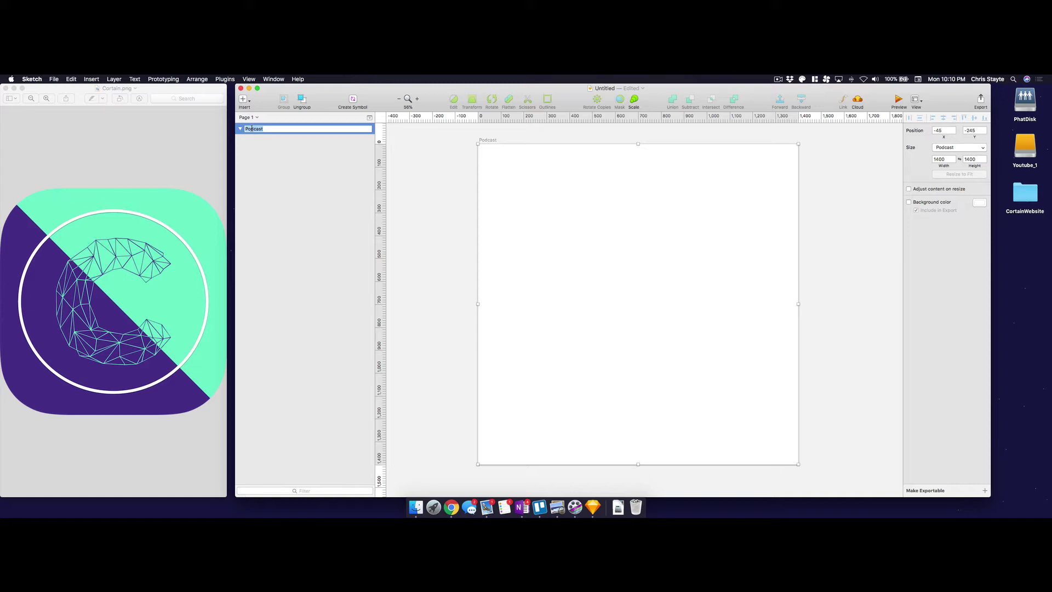
text(Logo)
key(Return)
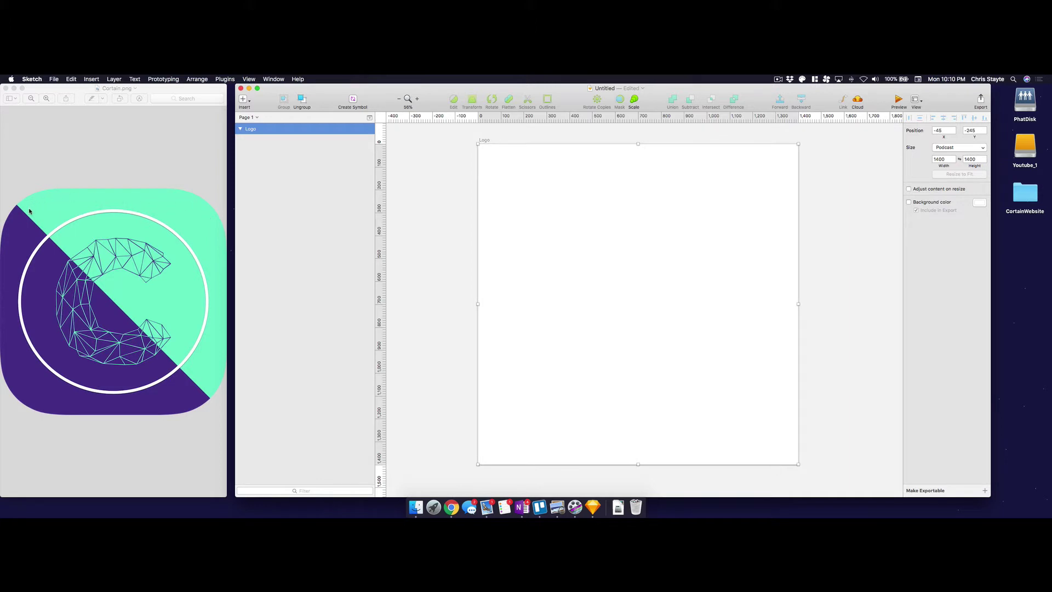
Step: Draw a rectangle covering the whole Logo artboard
click(241, 100)
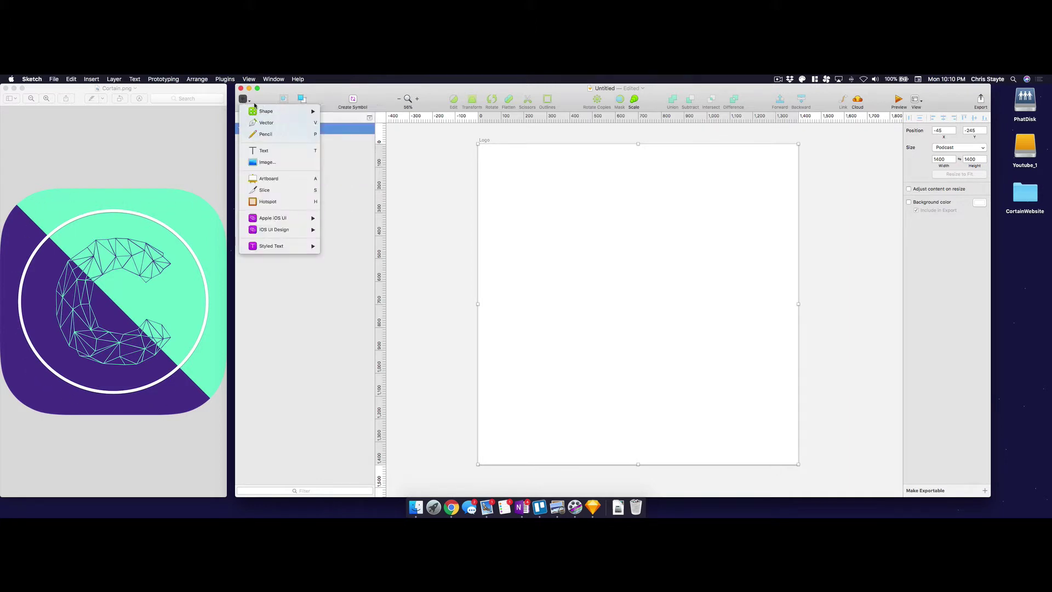
mouse_move(274, 111)
click(347, 135)
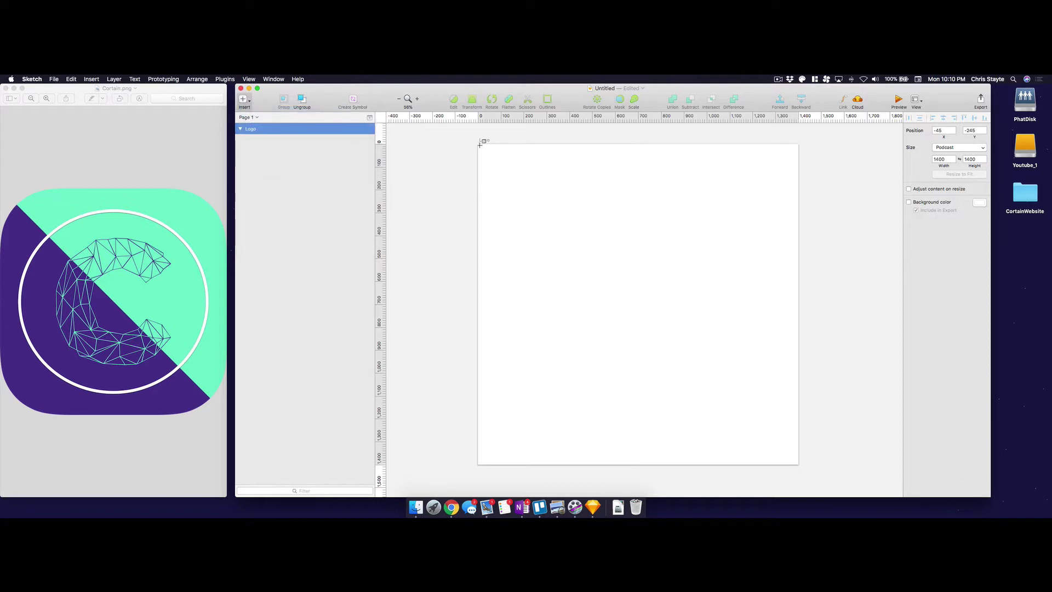
drag(480, 144, 798, 465)
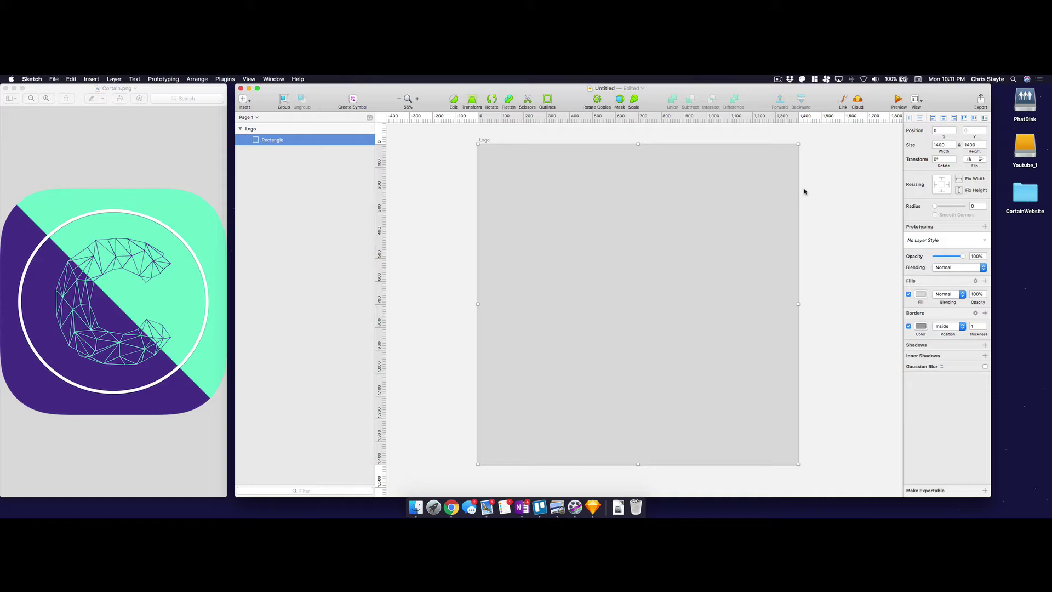
Step: Give the rectangle a 350 corner radius with smooth corners
click(979, 206)
click(979, 205)
text(350)
key(Return)
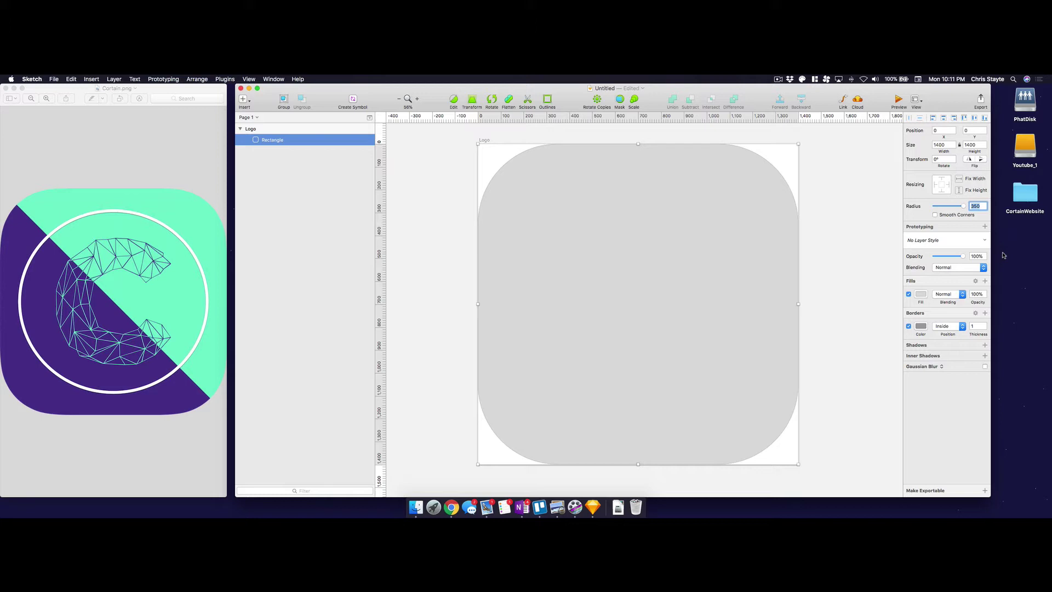
mouse_move(964, 210)
mouse_down()
mouse_move(939, 211)
mouse_move(971, 211)
mouse_up()
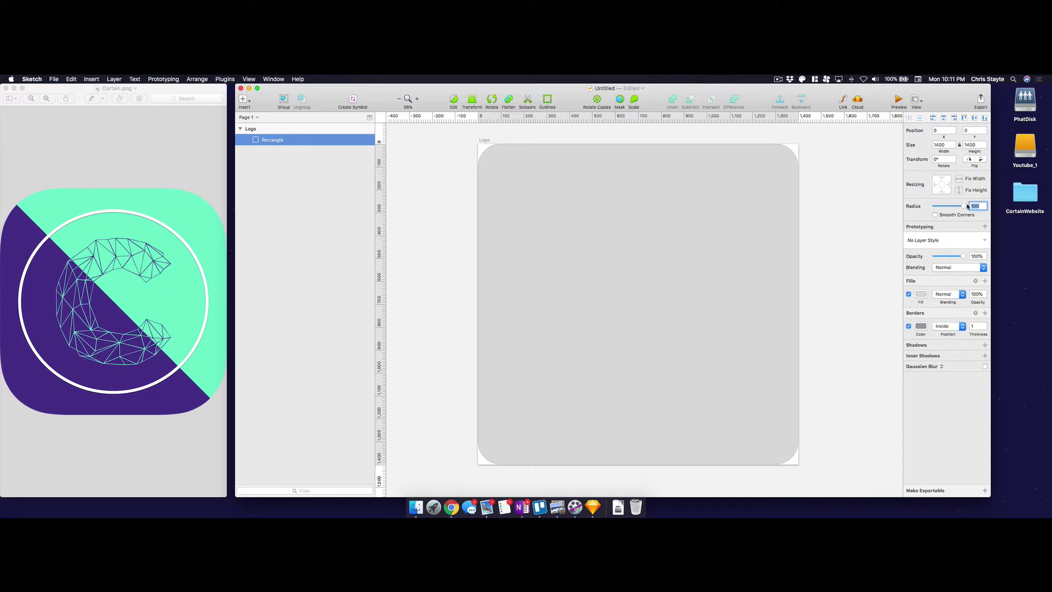
text(350)
key(Return)
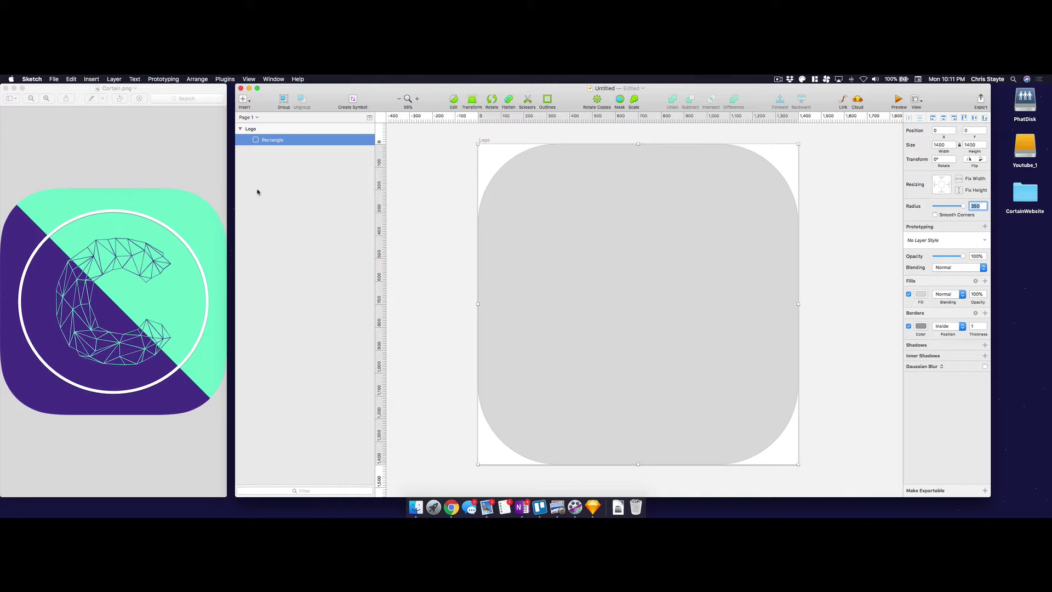
click(935, 215)
Step: Delete the square's border and fill it with the reference icon's purple #4E3390 via eyedropper
click(909, 326)
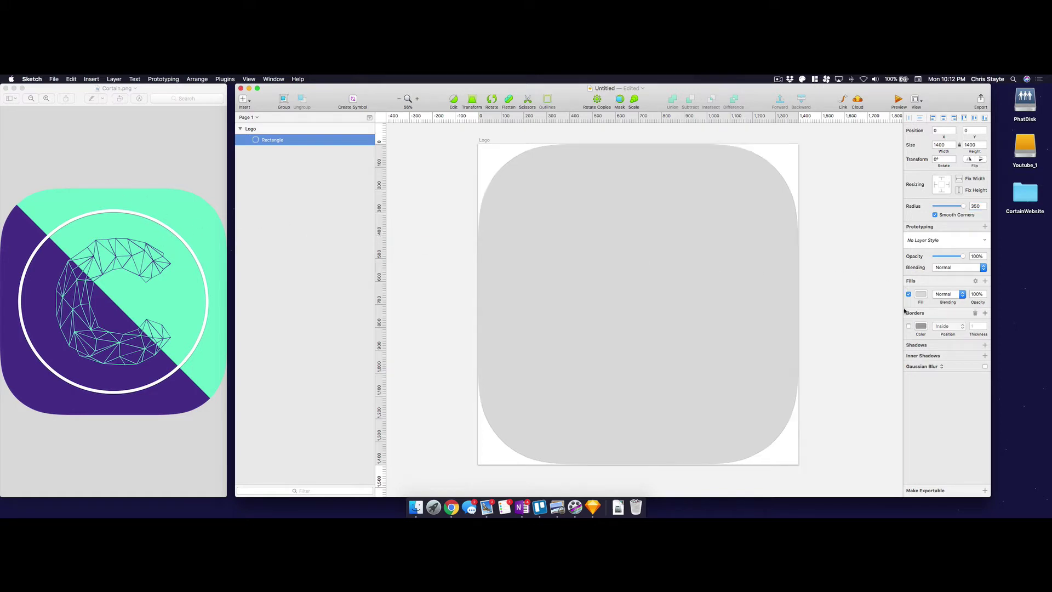
click(975, 313)
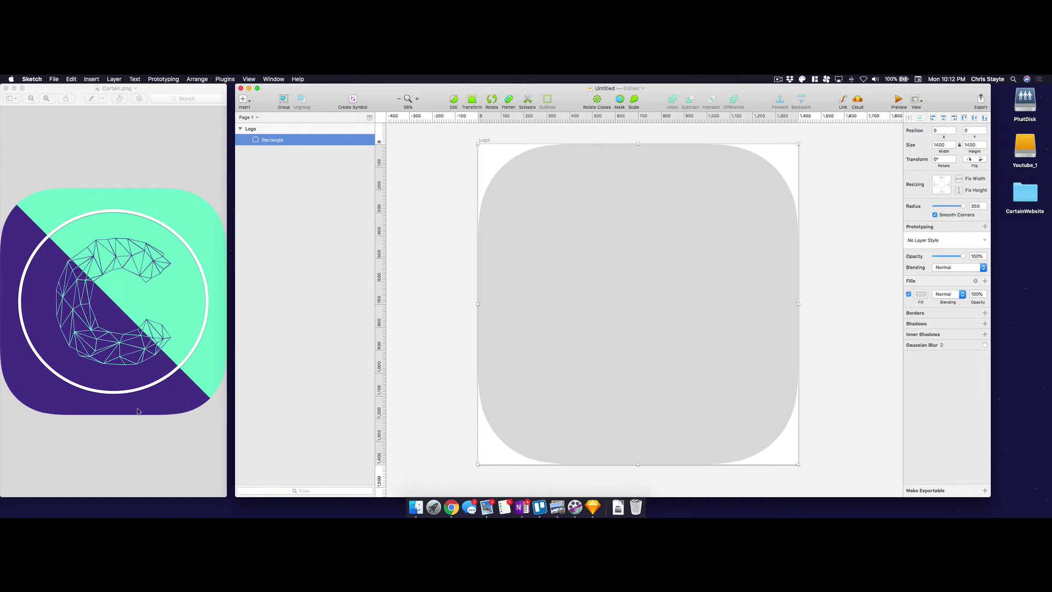
click(921, 294)
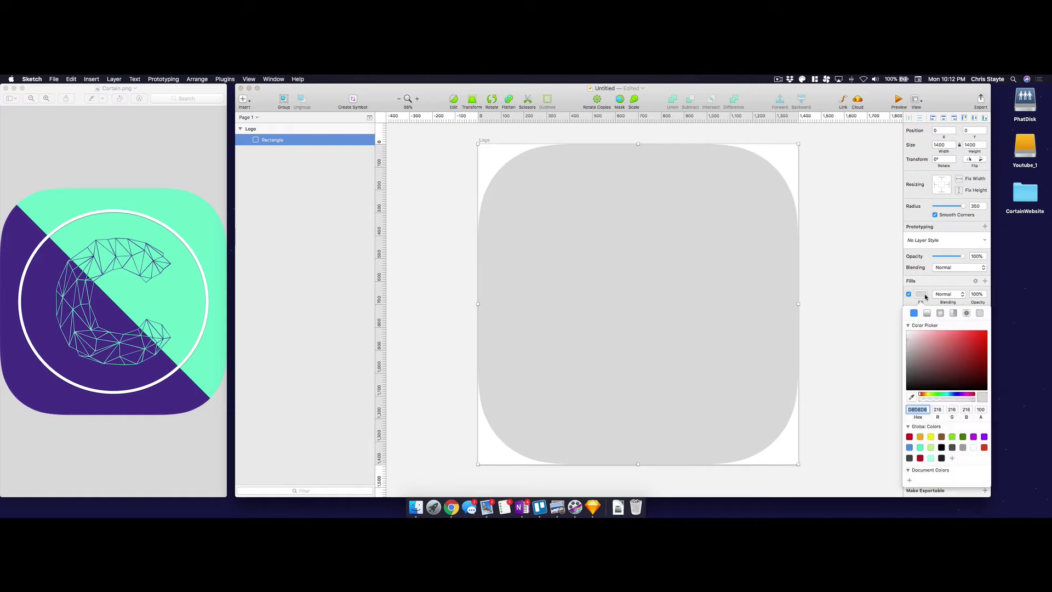
click(912, 396)
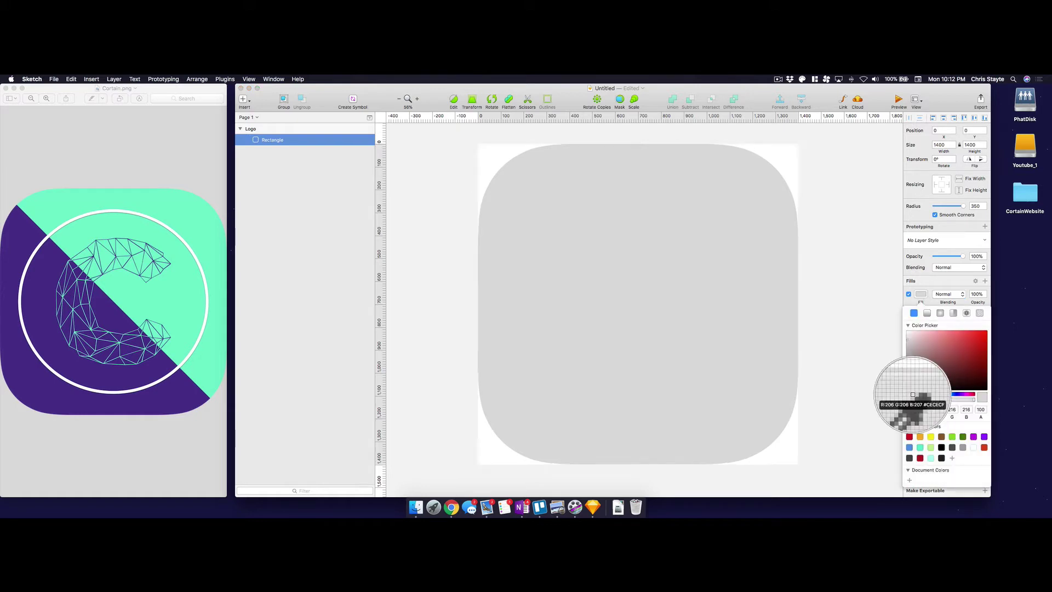
click(162, 390)
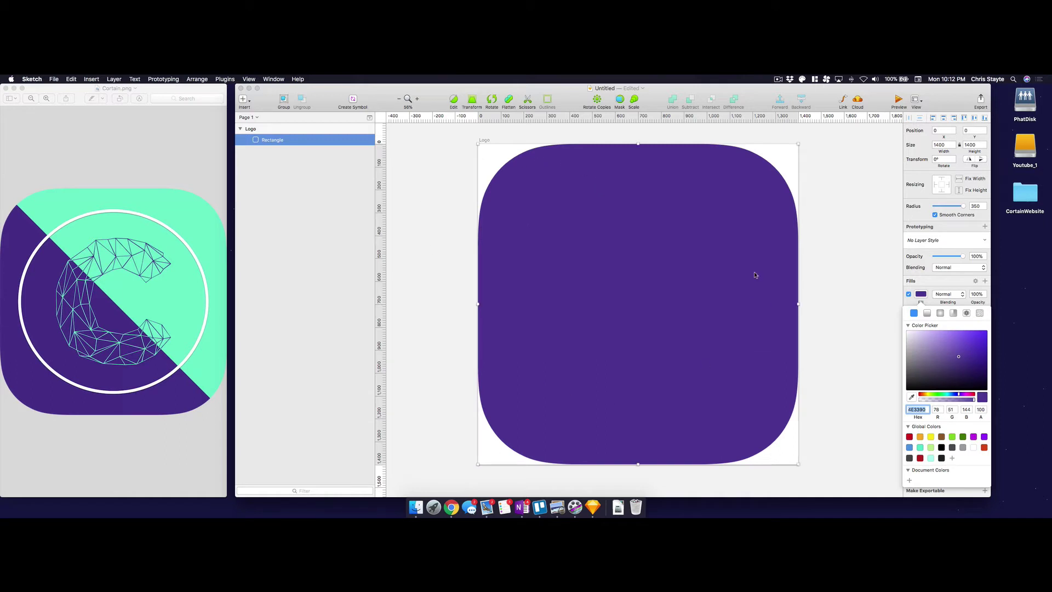
click(444, 175)
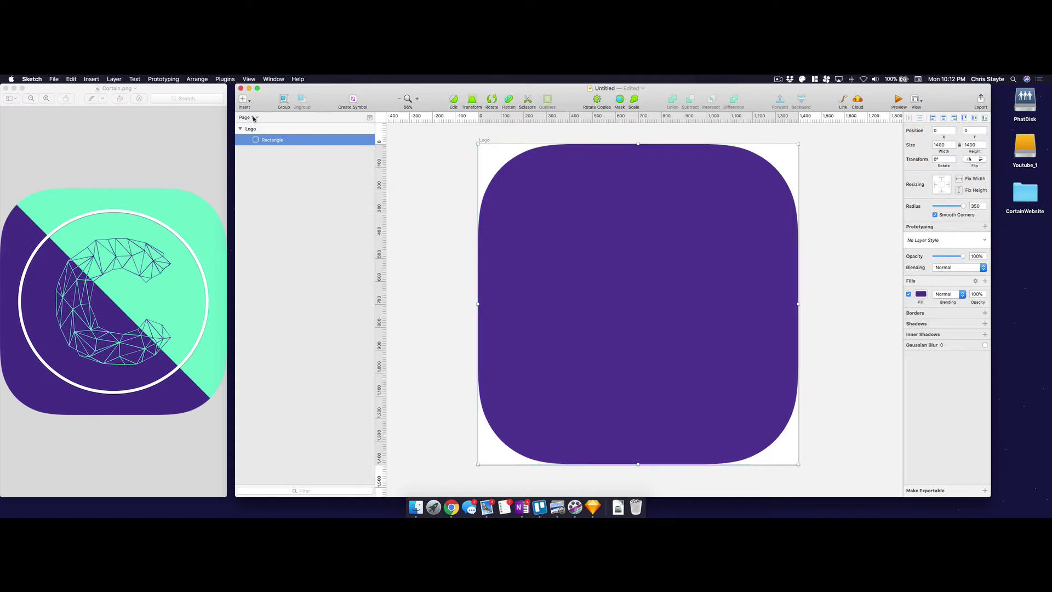
Step: Draw a triangle shape across the Logo artboard
click(245, 100)
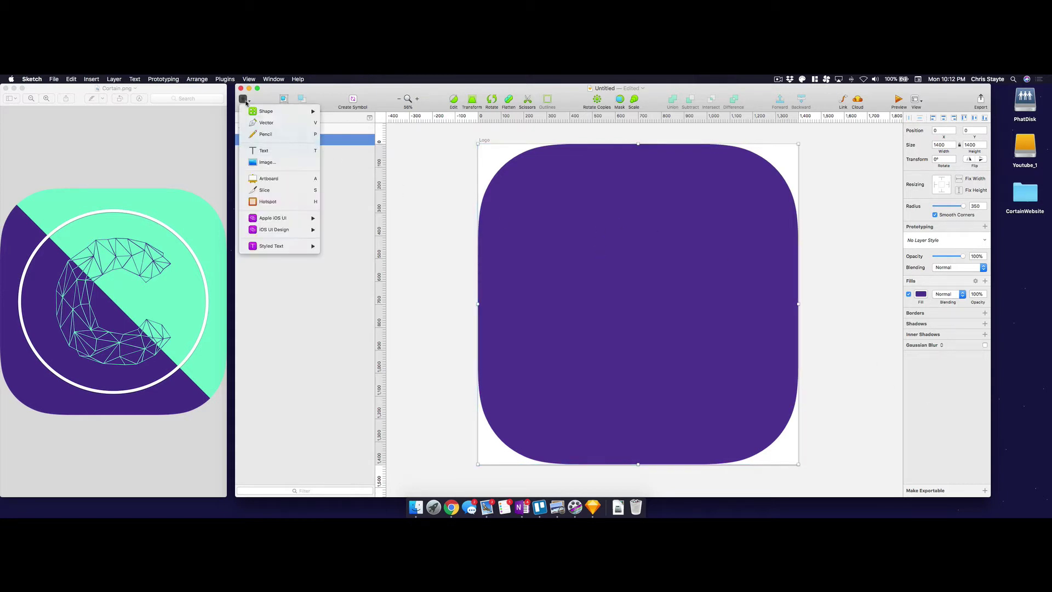
mouse_move(285, 111)
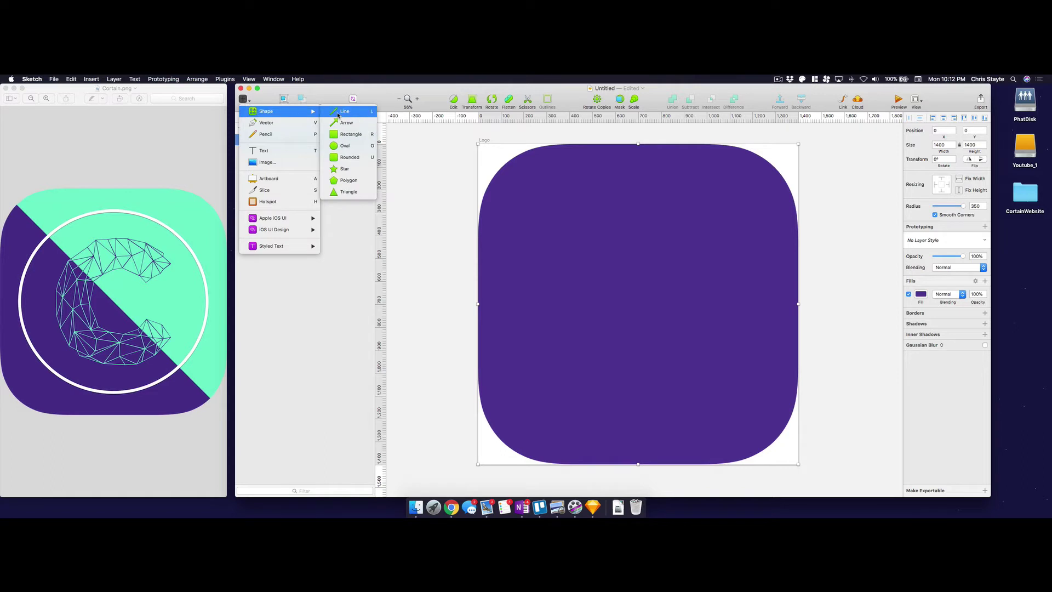
click(358, 194)
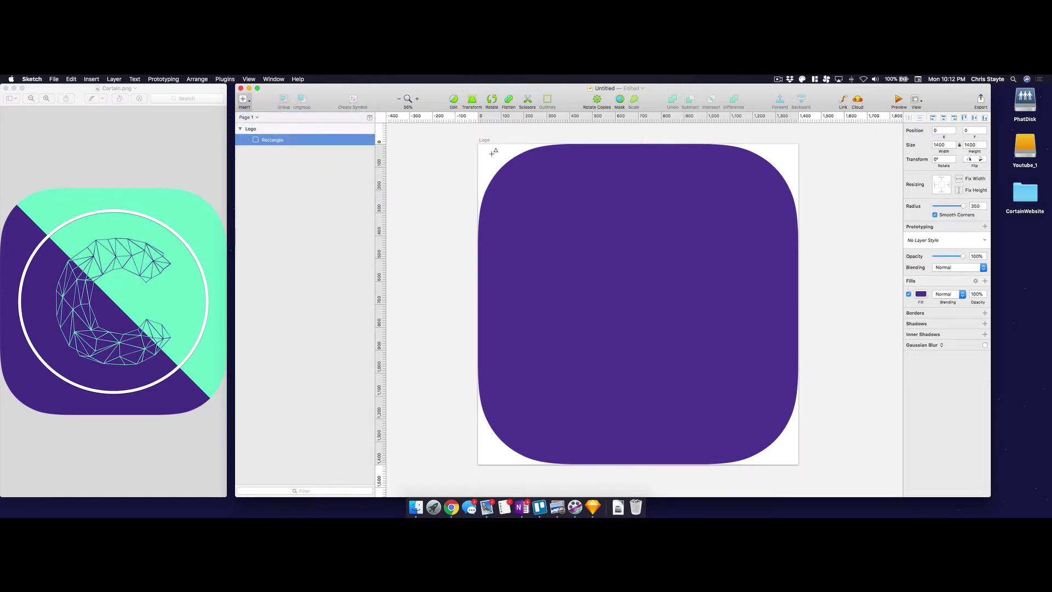
drag(480, 145, 739, 361)
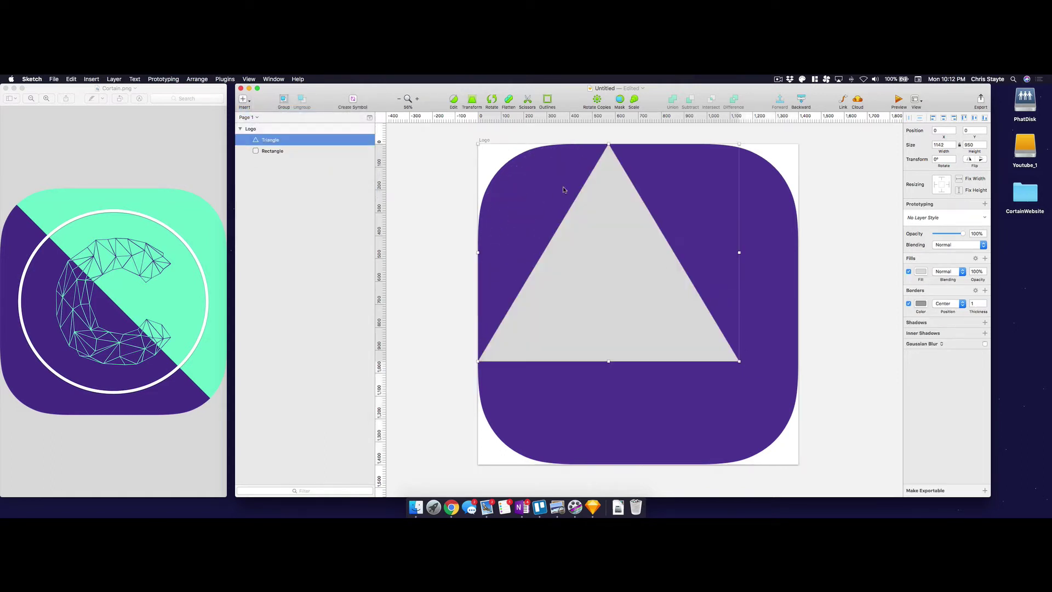
Step: Drag the triangle's points to the artboard's top-right, bottom-right and top-left corners
double_click(659, 261)
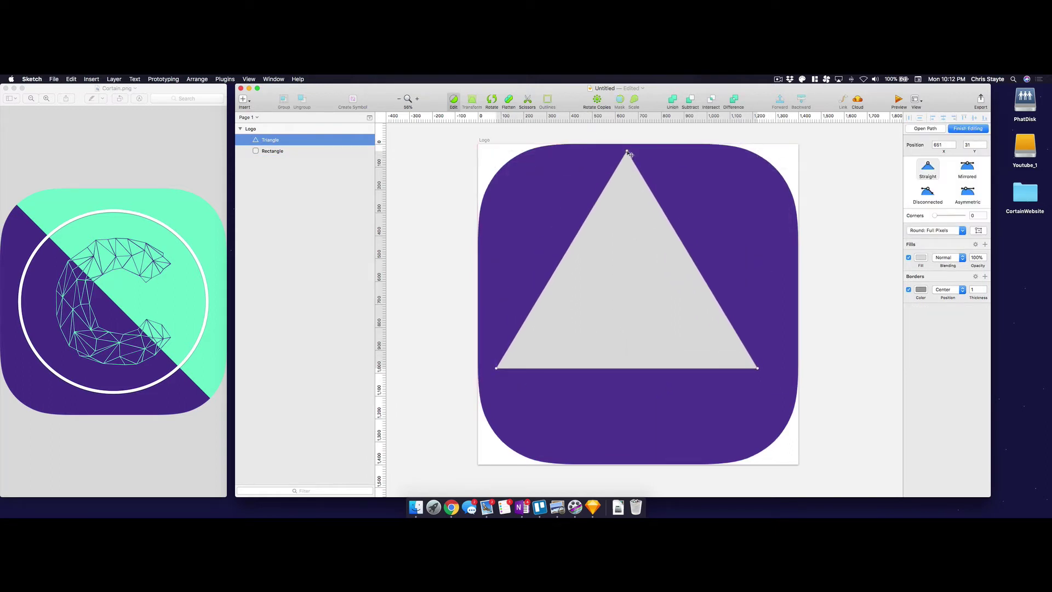
drag(628, 153, 798, 144)
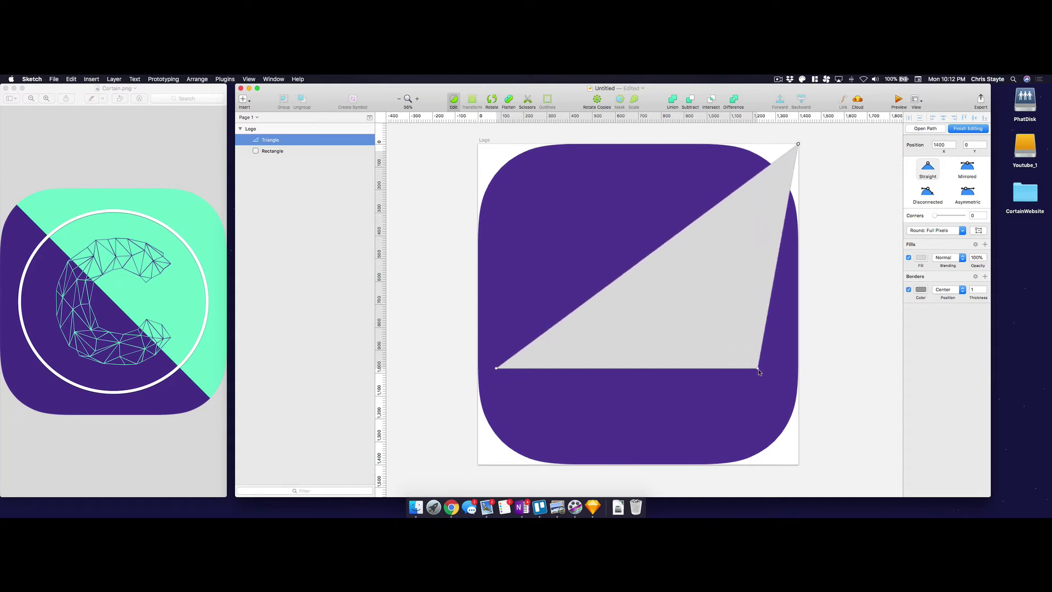
drag(759, 369, 797, 466)
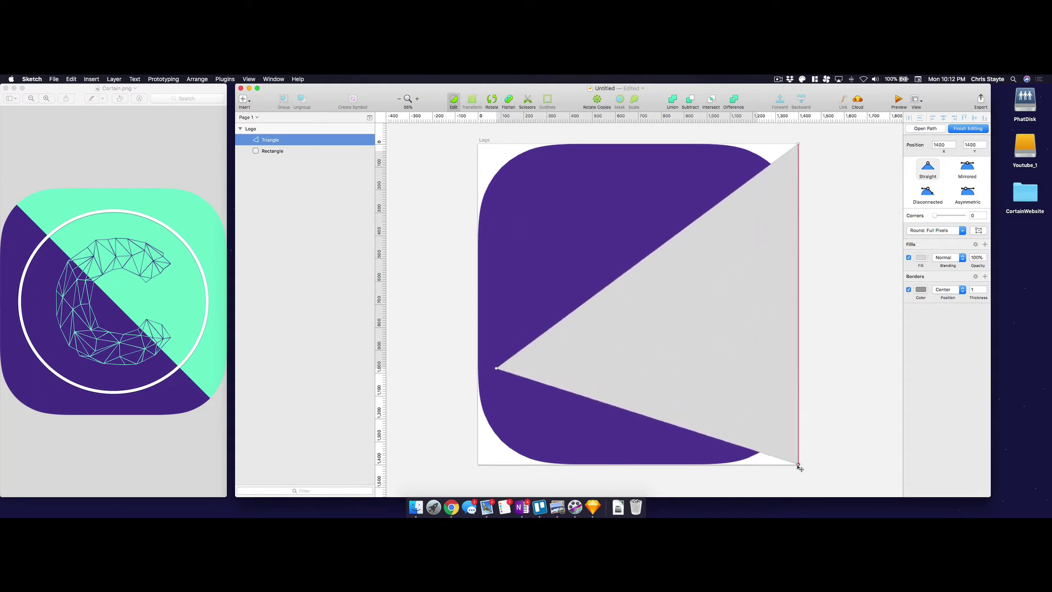
drag(496, 369, 478, 147)
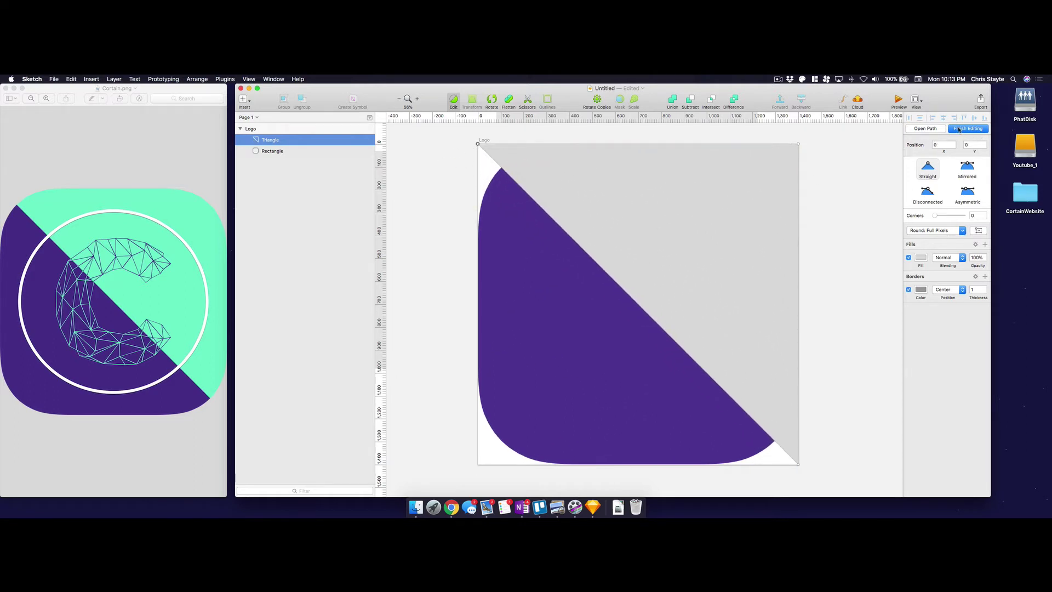
Step: Delete the triangle's border and fill it with mint #74EFCE sampled from Cortain.png
click(964, 129)
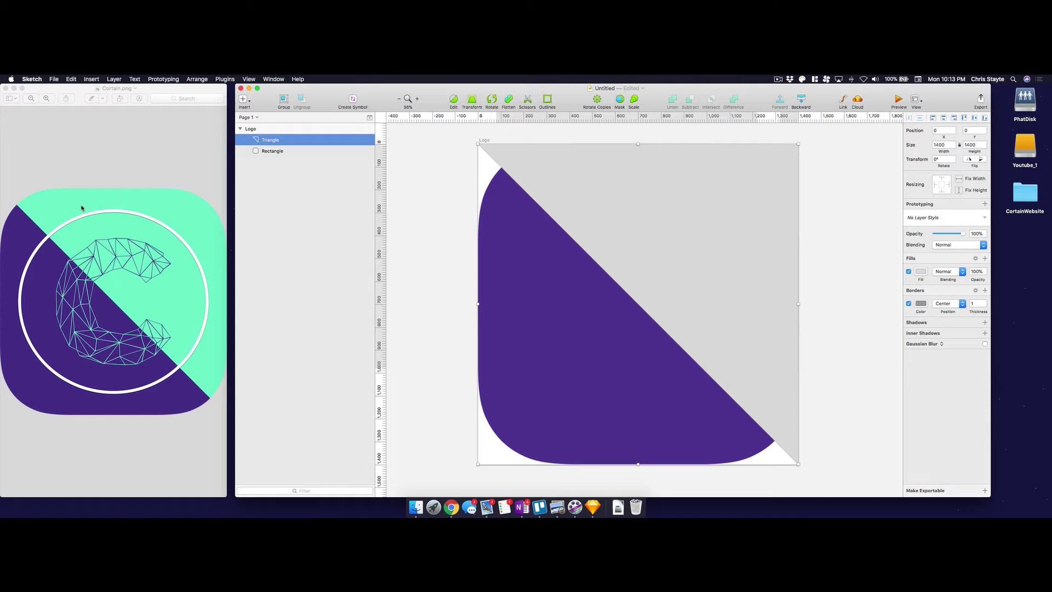
click(909, 305)
click(975, 290)
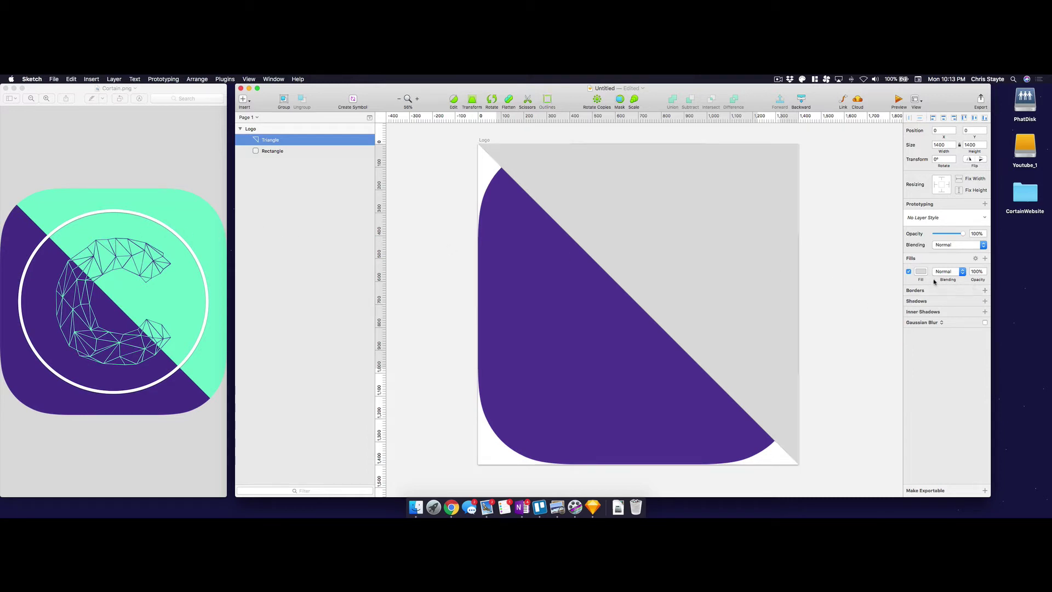
click(921, 272)
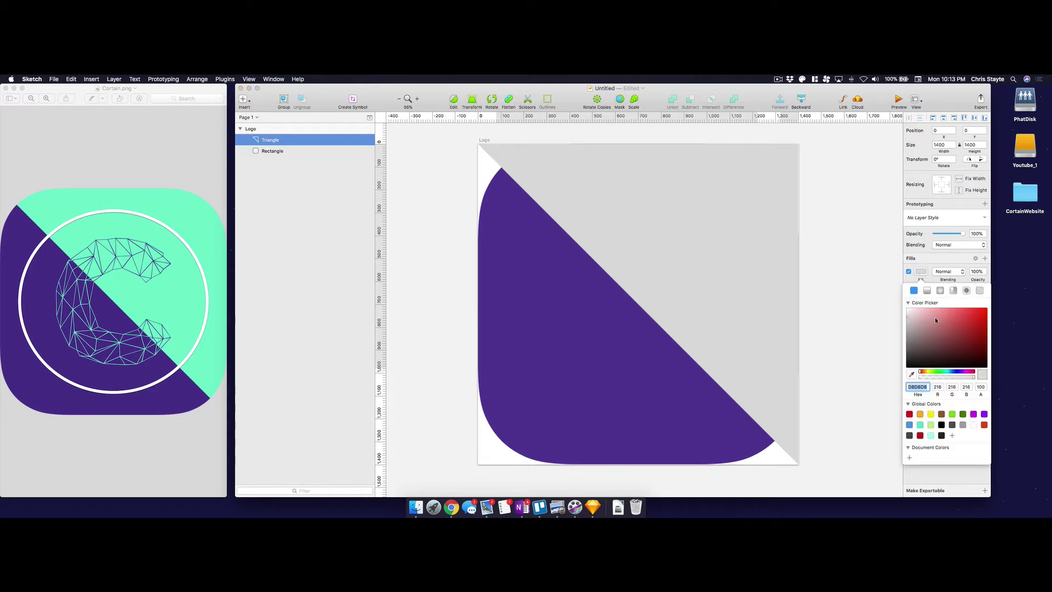
click(911, 374)
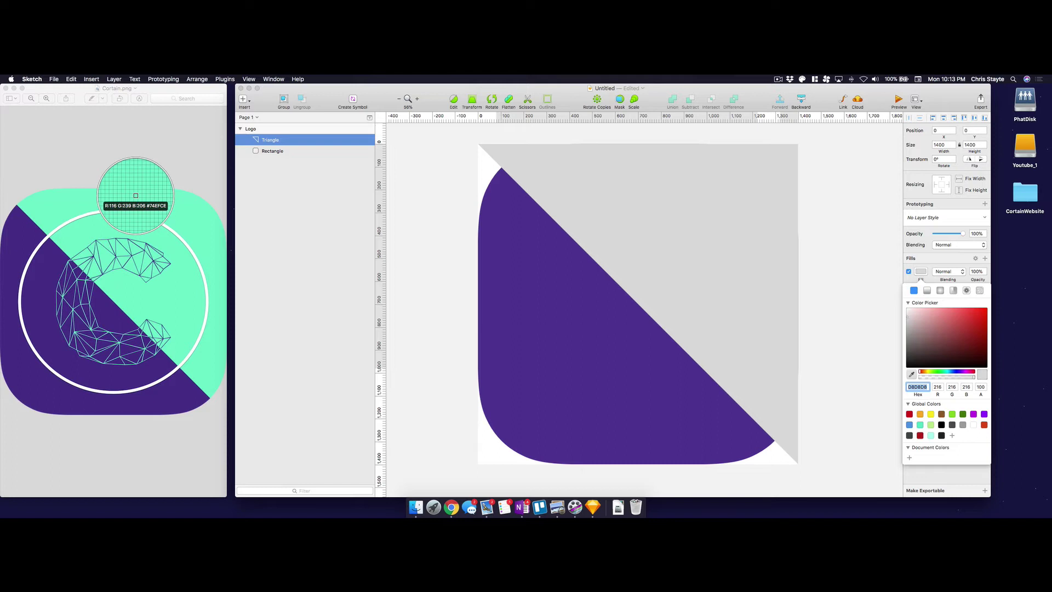
click(135, 195)
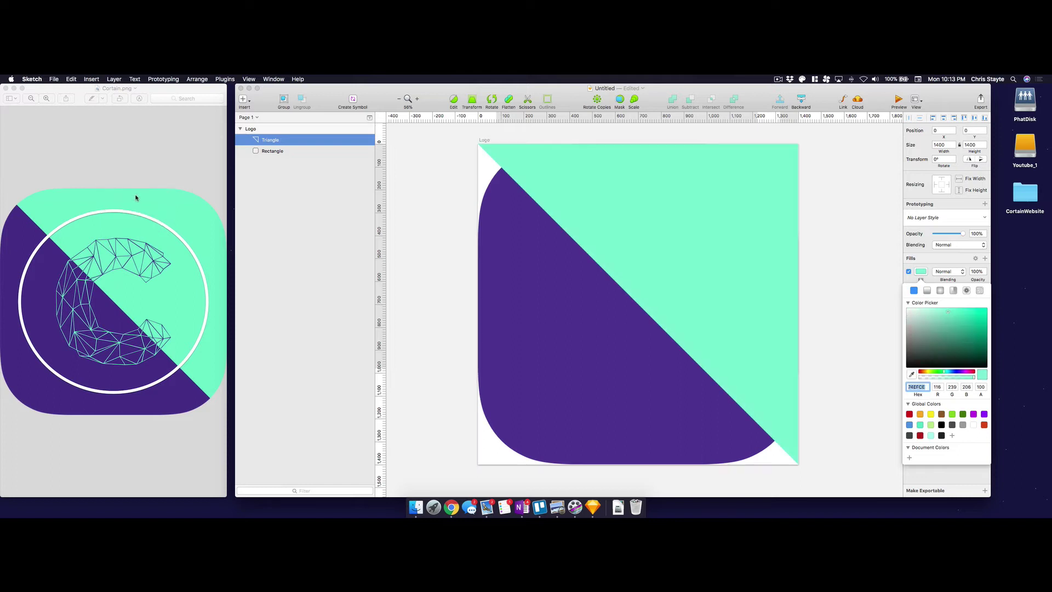
click(355, 205)
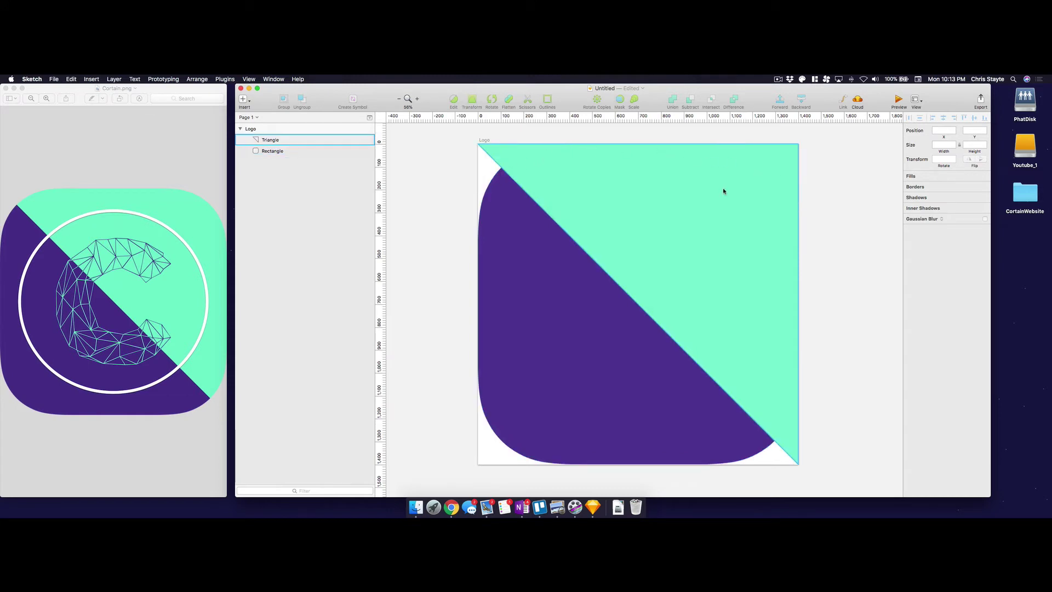
Step: Use the rounded square as a mask so the triangle is clipped to its corners
click(494, 238)
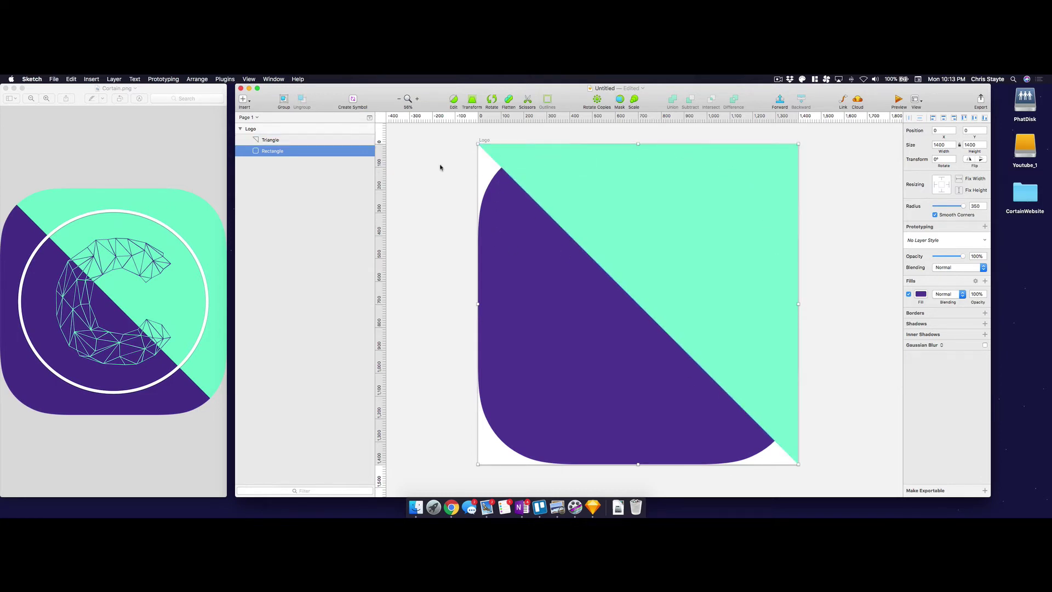
click(267, 152)
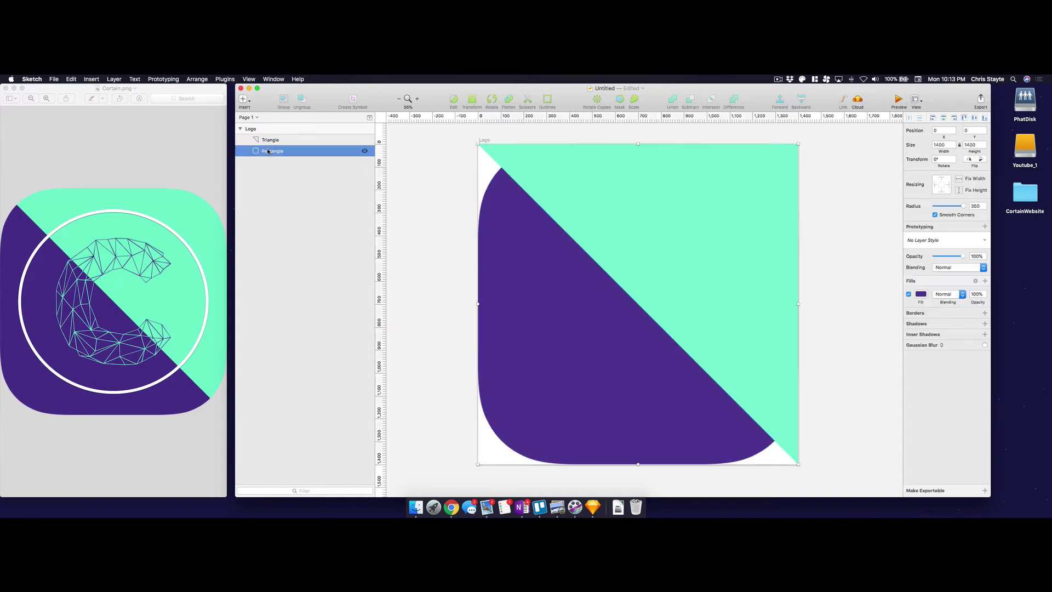
click(620, 101)
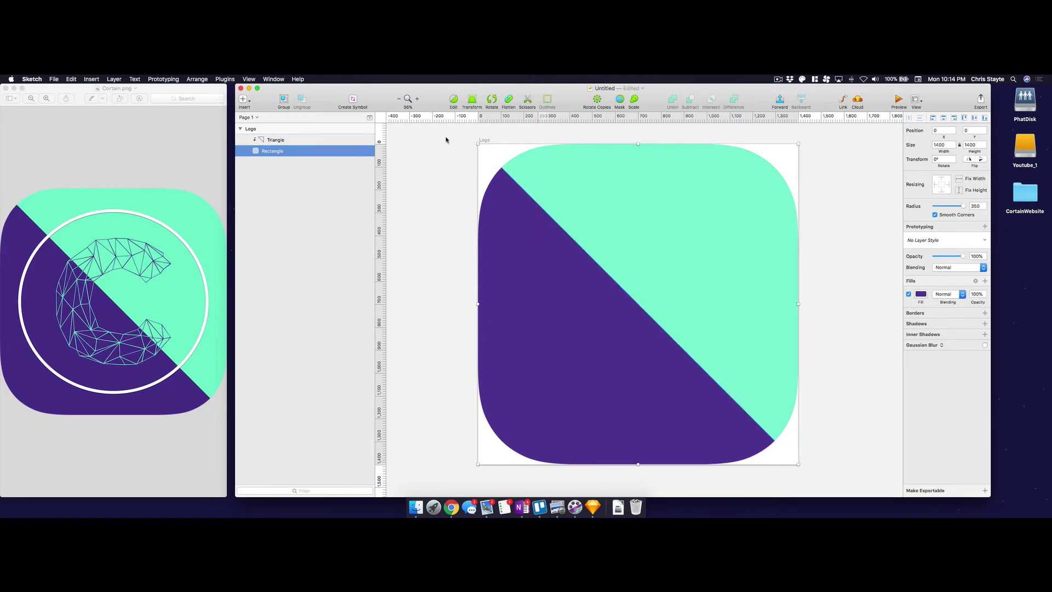
click(412, 165)
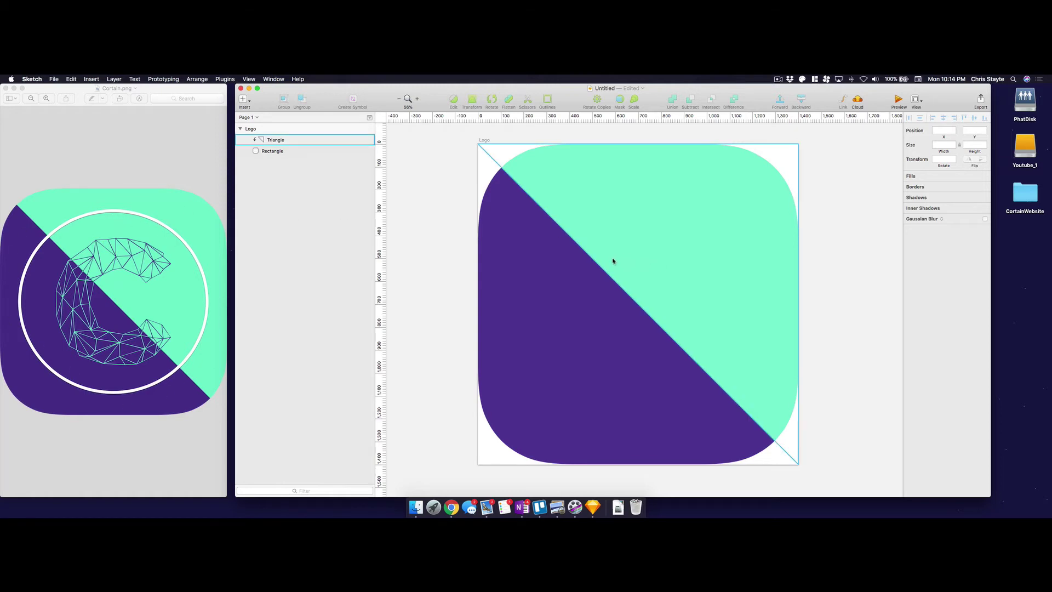
Step: Draw a large circle centred over the icon
click(244, 101)
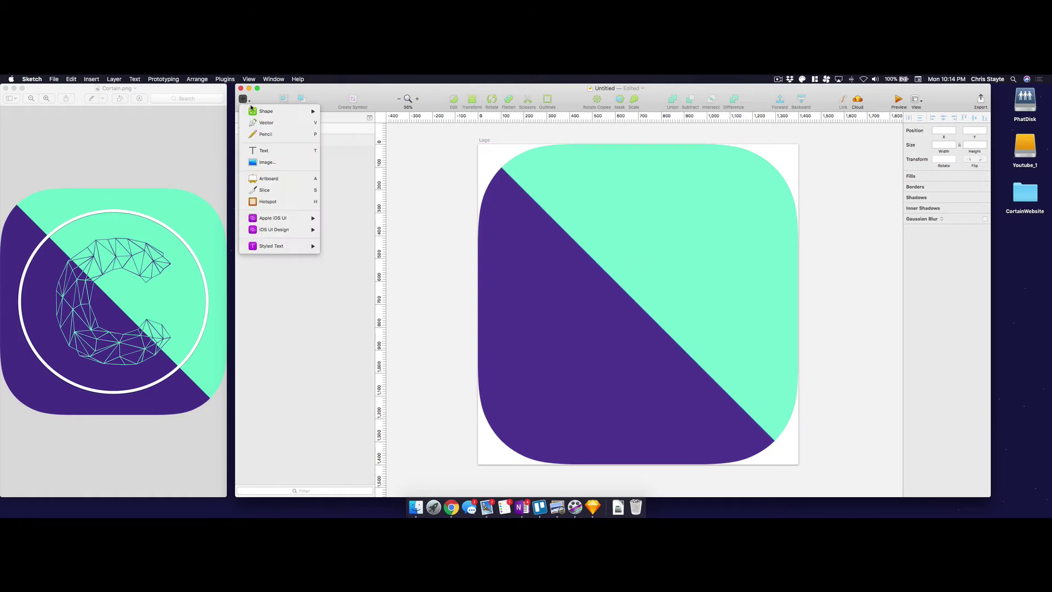
mouse_move(279, 111)
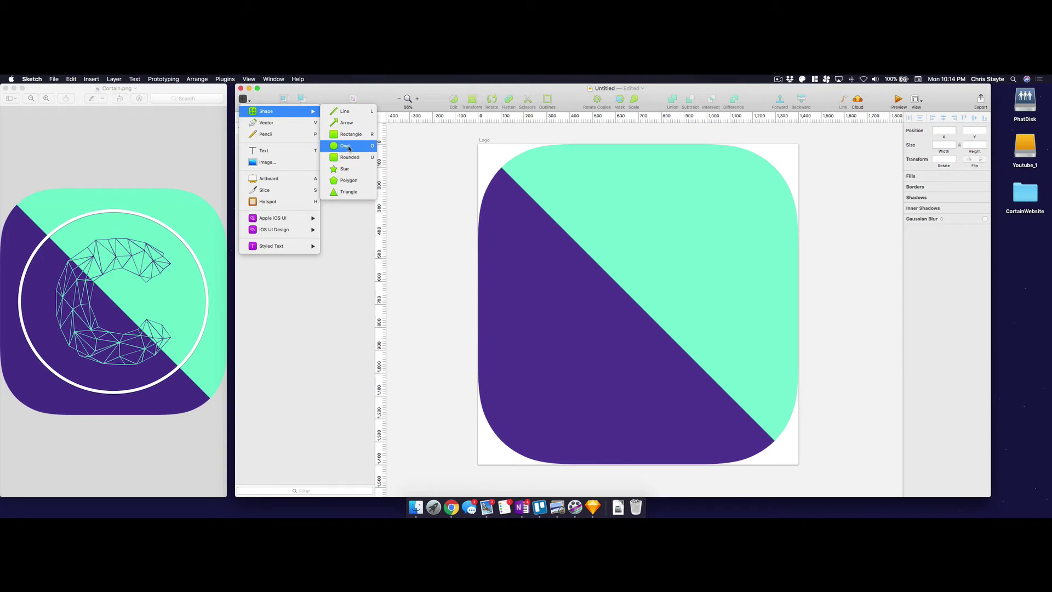
click(345, 146)
drag(516, 172, 769, 428)
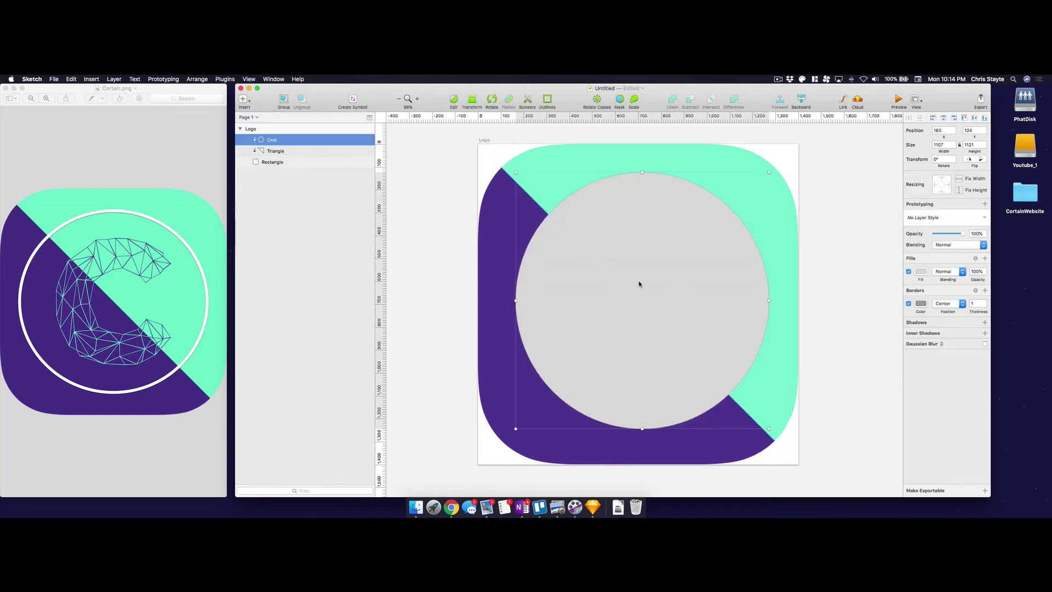
drag(658, 274, 653, 273)
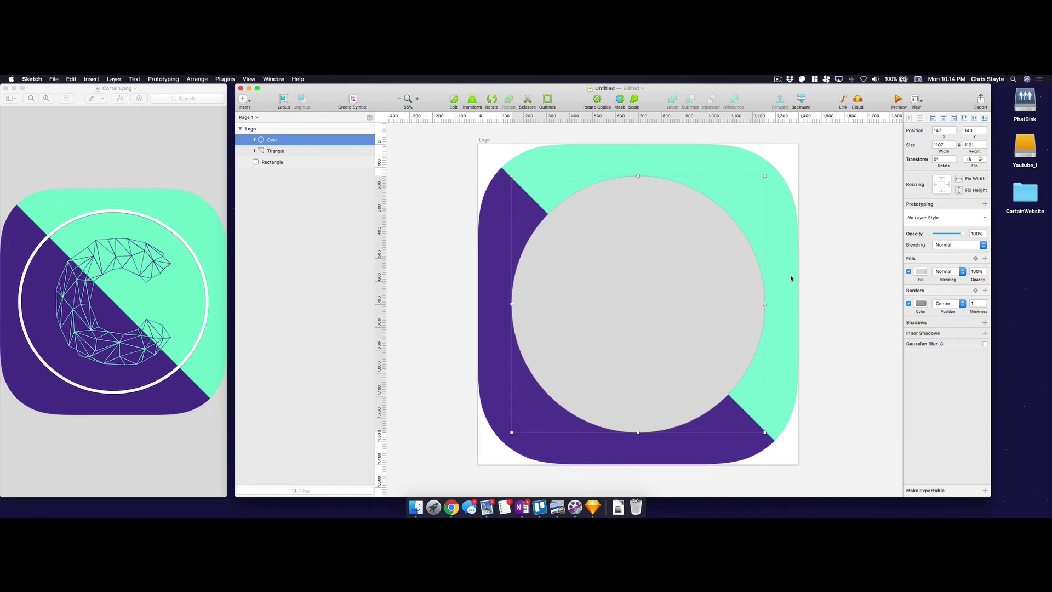
Step: Remove the circle's fill, give it a white 20-thick border and add a drop shadow
click(909, 272)
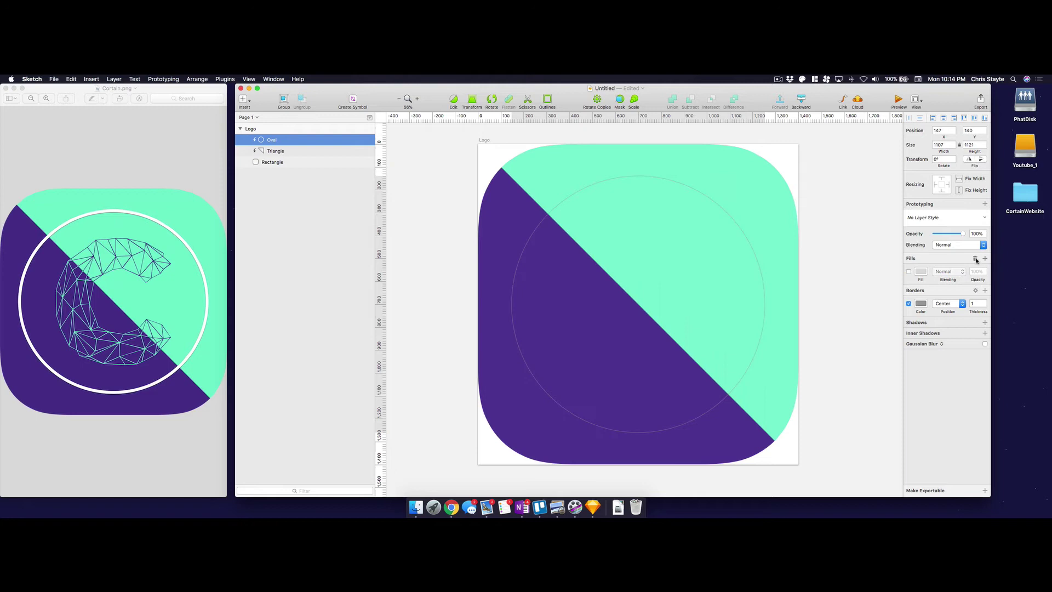
click(975, 258)
click(920, 283)
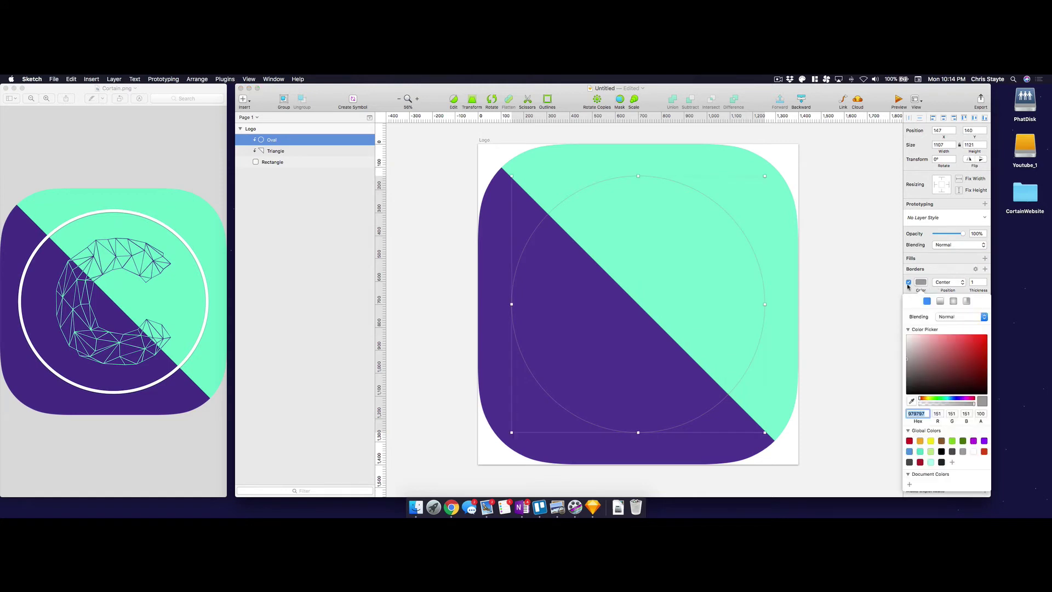
click(973, 451)
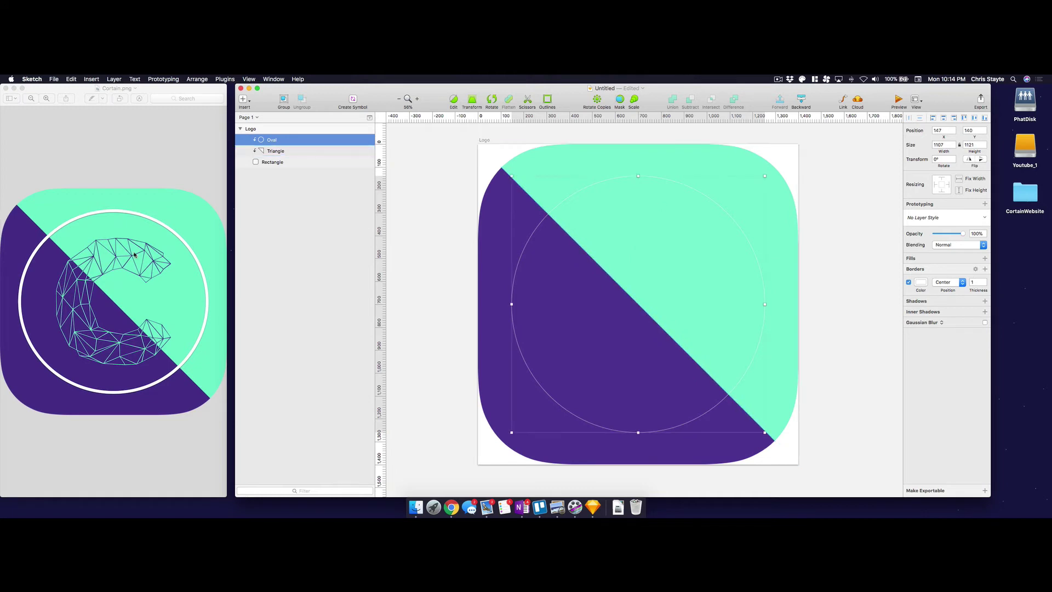
click(973, 281)
key(BackSpace)
text(20)
key(Return)
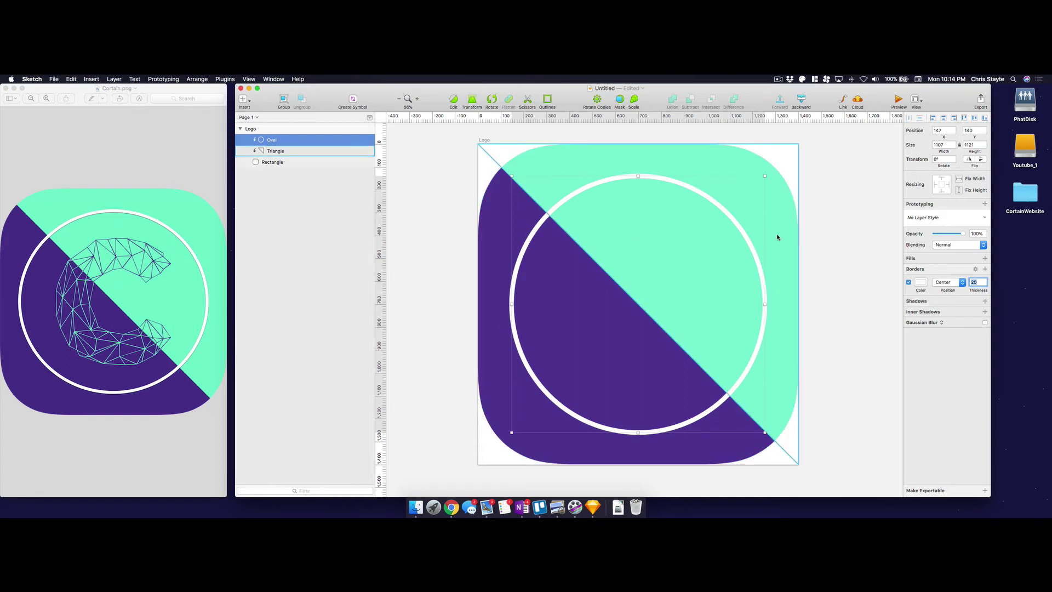
click(985, 301)
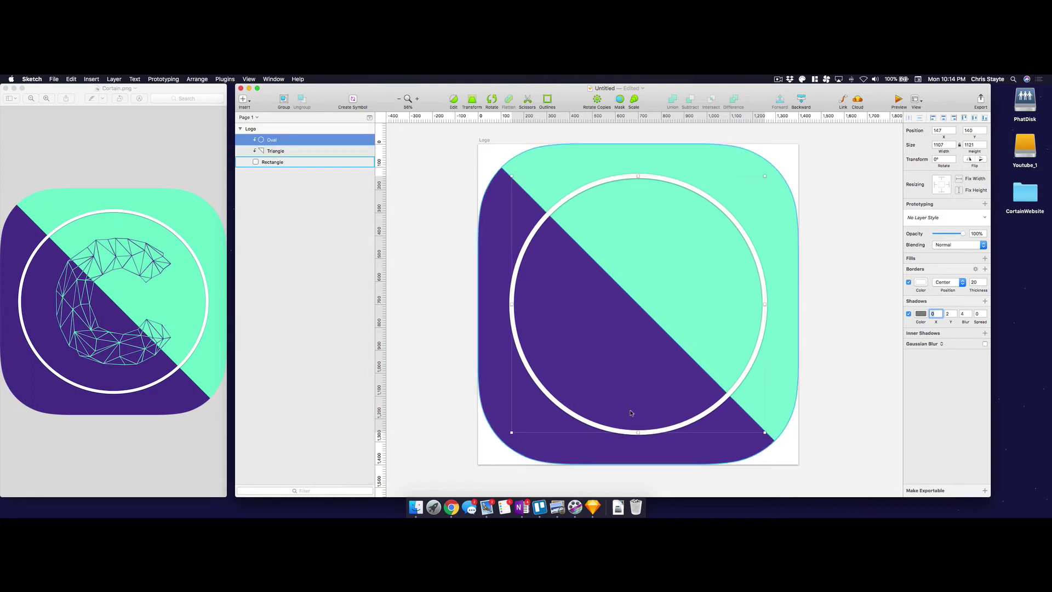
click(462, 202)
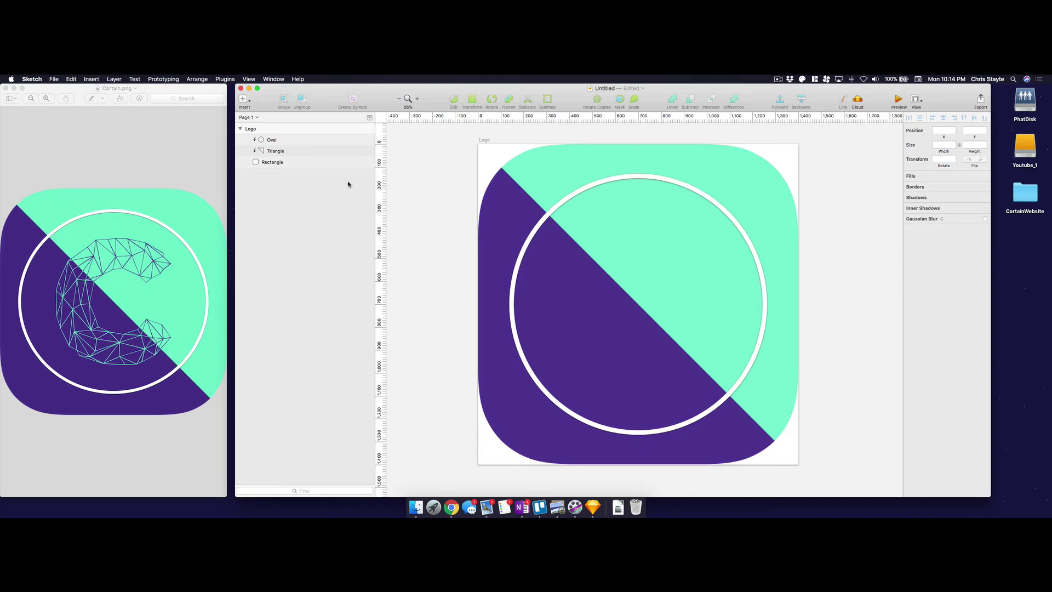
Step: Add a text layer containing the letter C on the icon
click(244, 101)
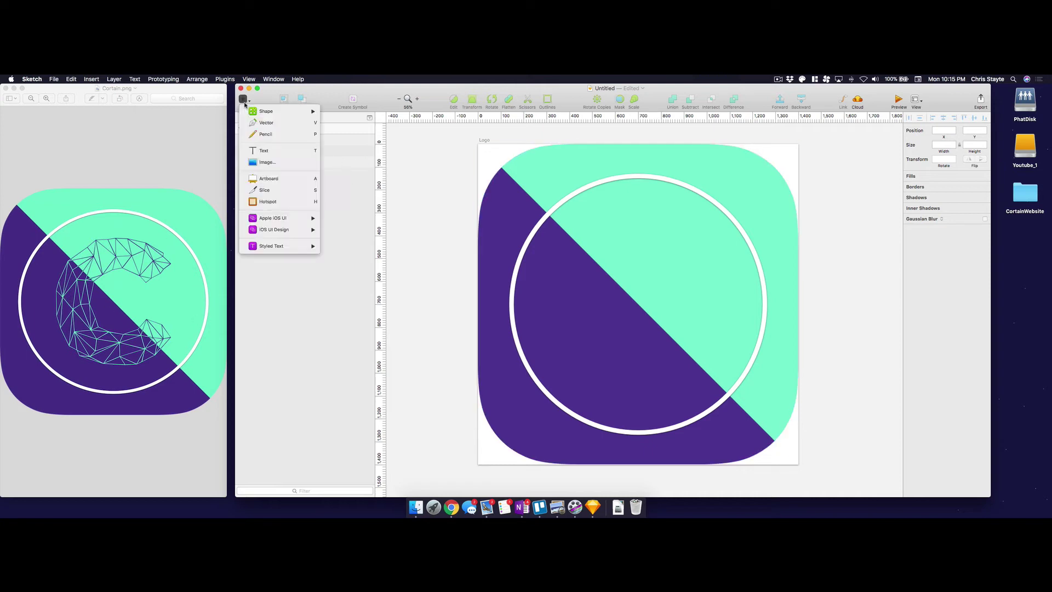
mouse_move(263, 112)
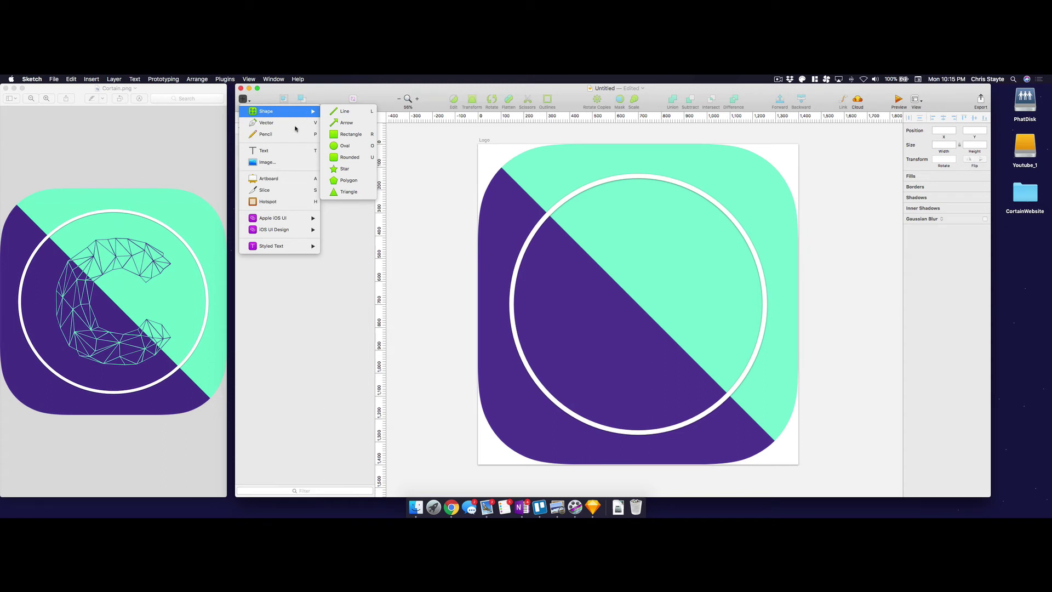
click(293, 151)
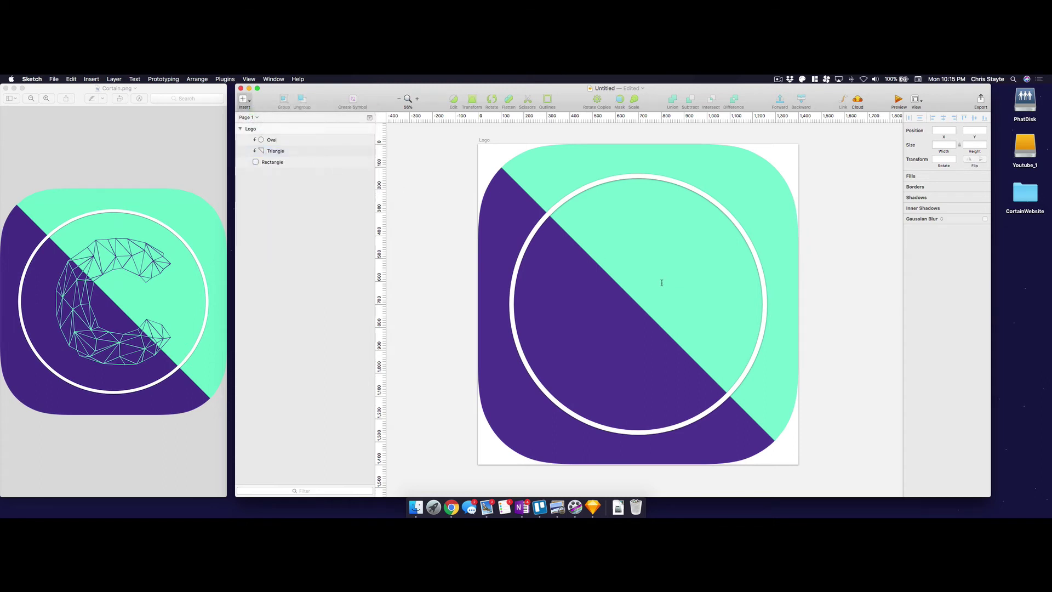
click(615, 283)
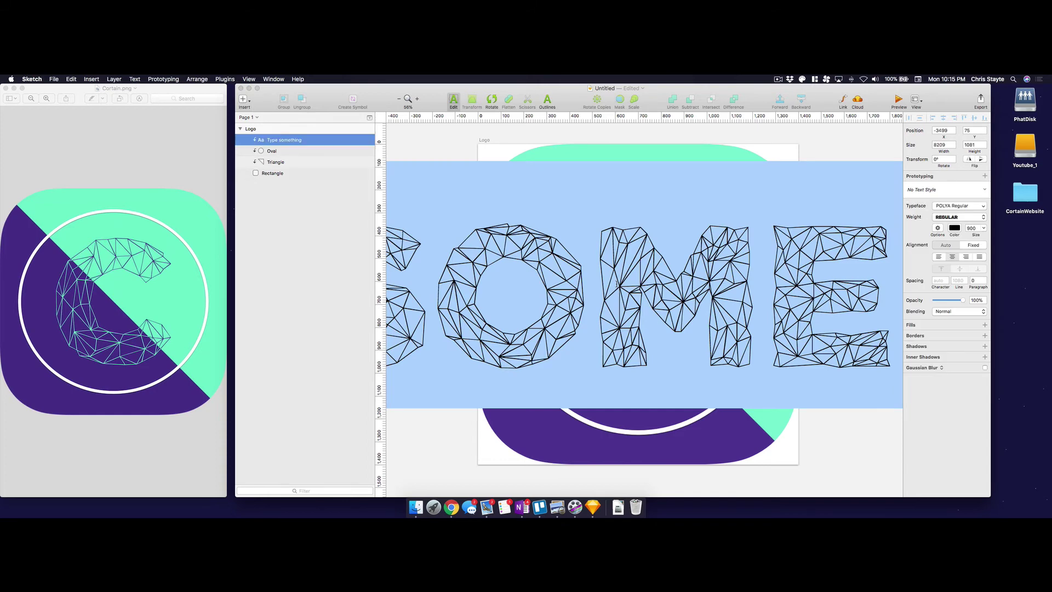
text(C)
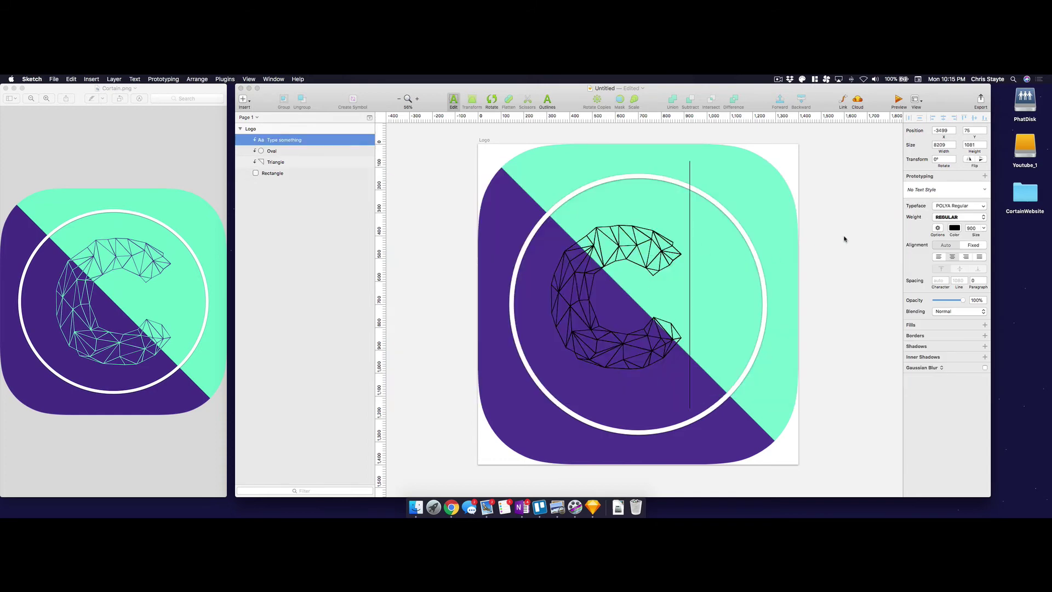
key(Escape)
Step: Confirm the C uses POLYA Regular and centre it inside the white ring
double_click(681, 254)
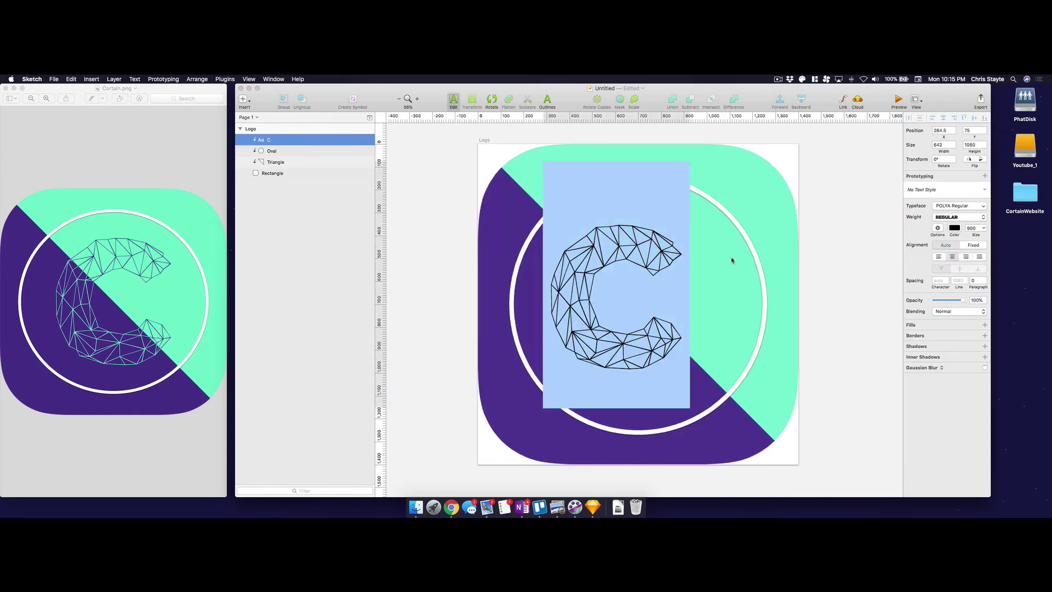
click(950, 206)
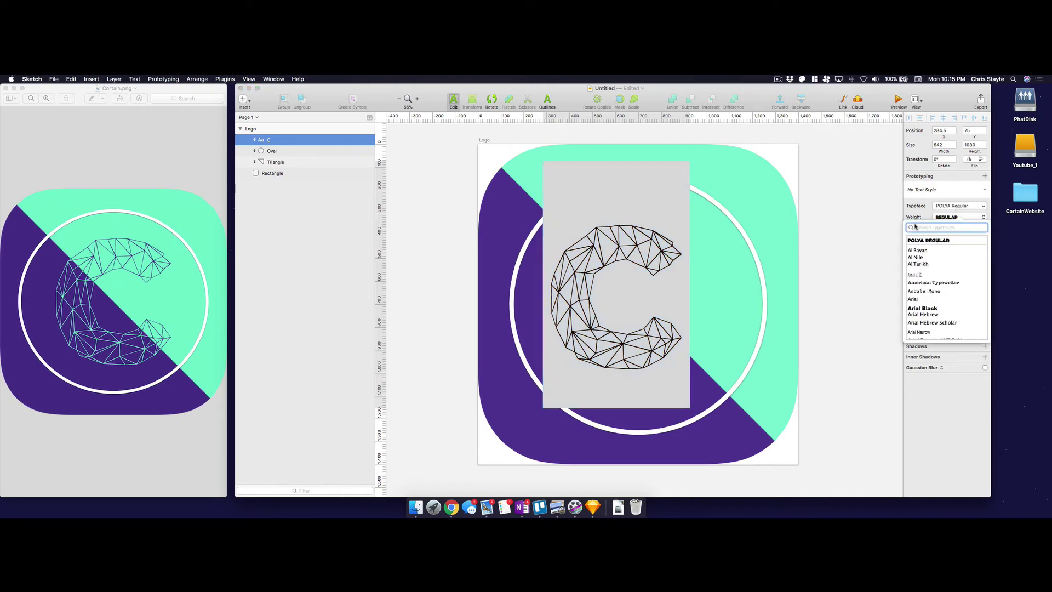
click(921, 216)
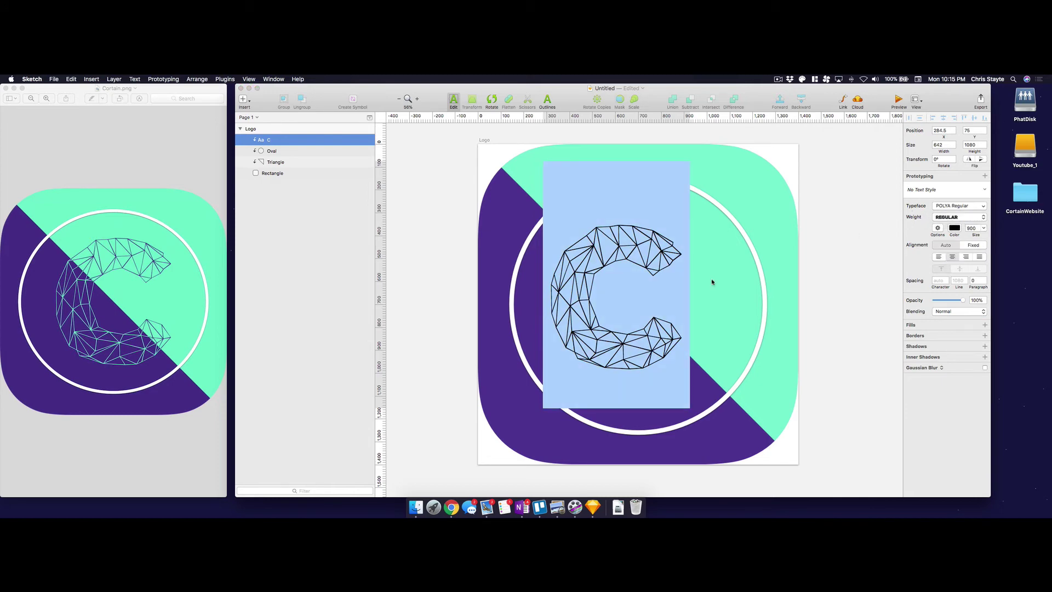
key(Escape)
mouse_move(651, 252)
mouse_down()
mouse_move(669, 265)
mouse_move(666, 233)
mouse_move(668, 261)
mouse_up()
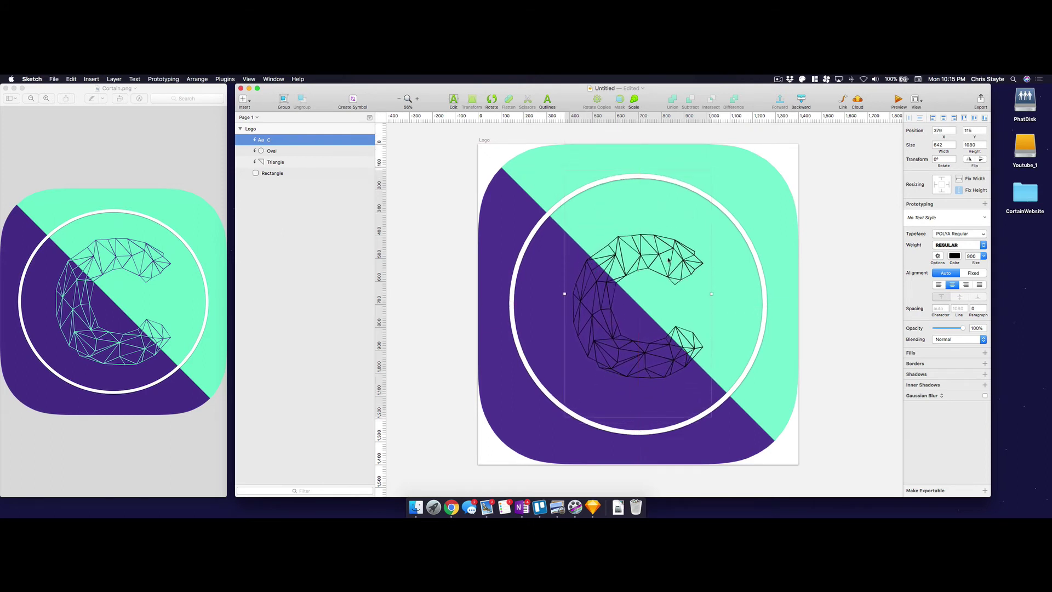
Step: Convert the C text layer to outlines and check the resulting group of vector paths
right_click(268, 144)
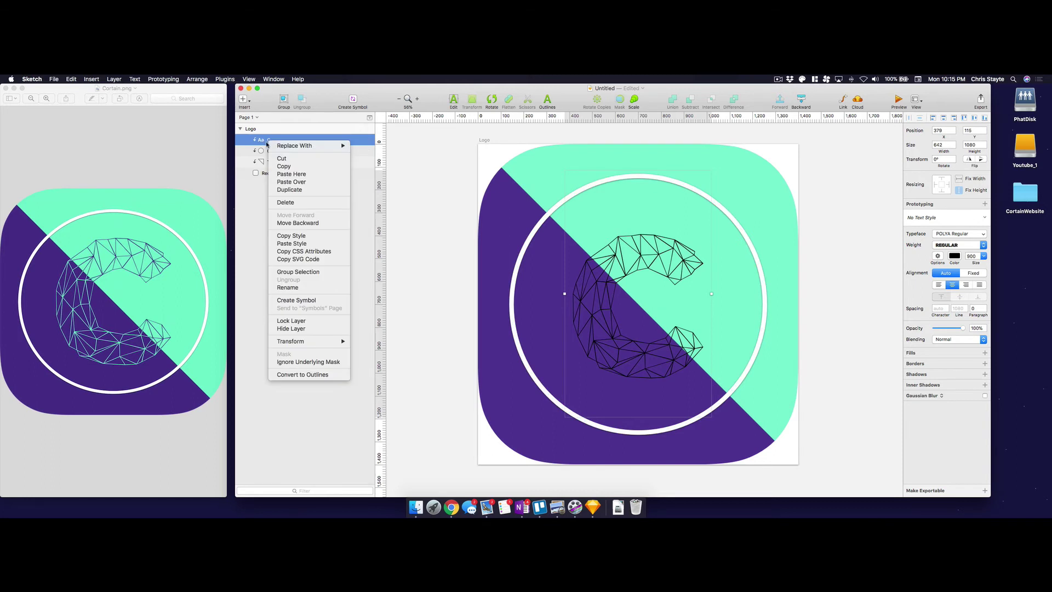
click(331, 376)
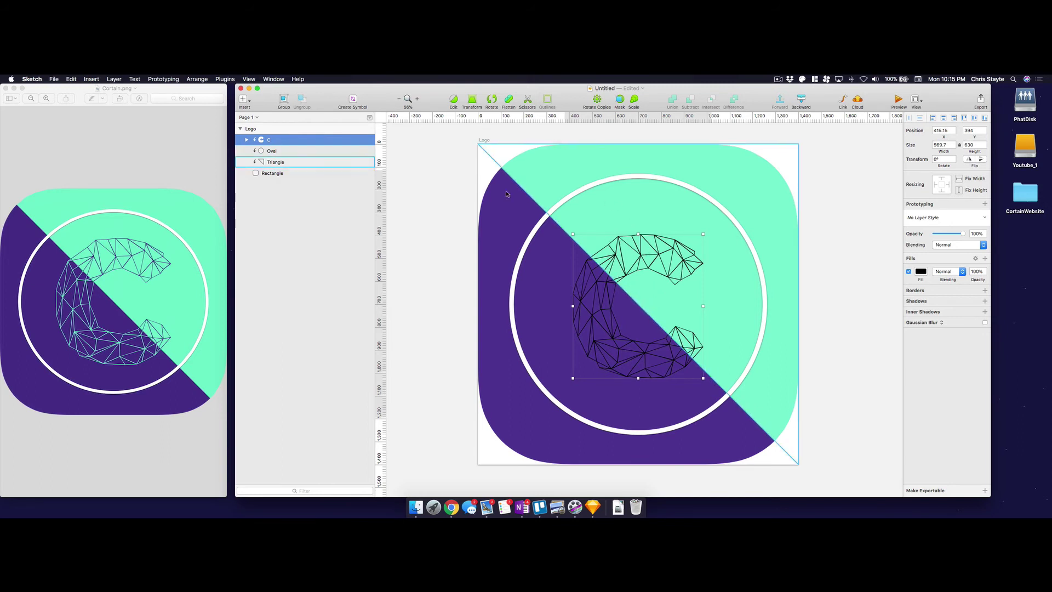
click(247, 140)
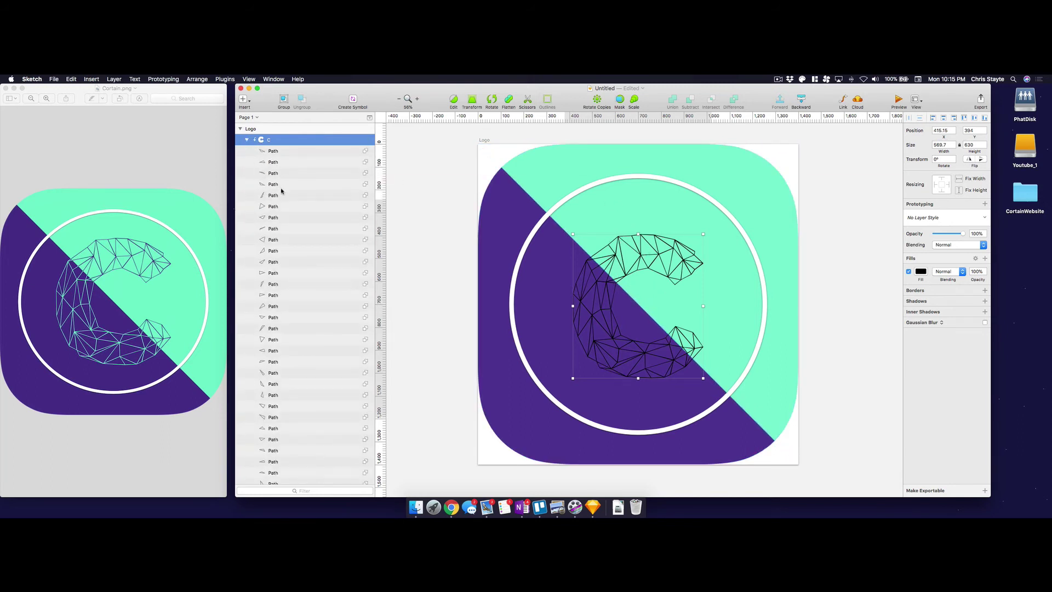
scroll(281, 190, down, 10)
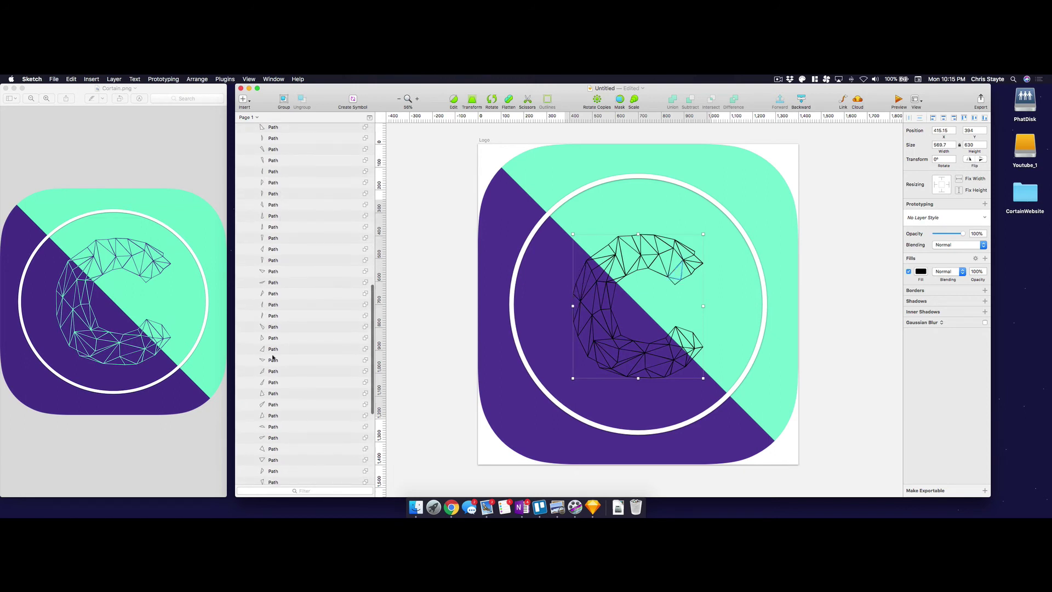
scroll(273, 328, up, 10)
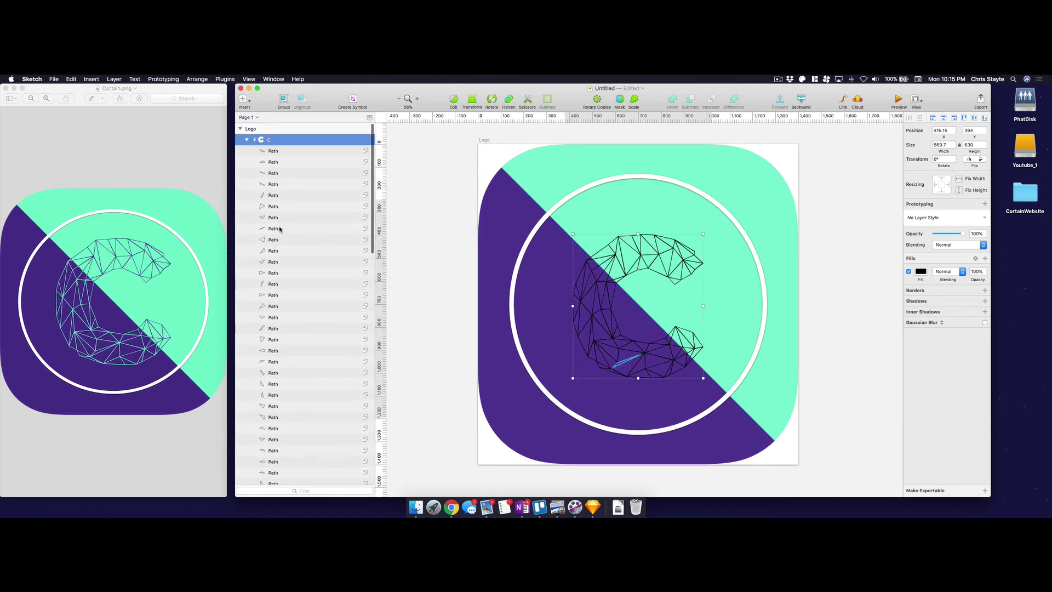
click(247, 140)
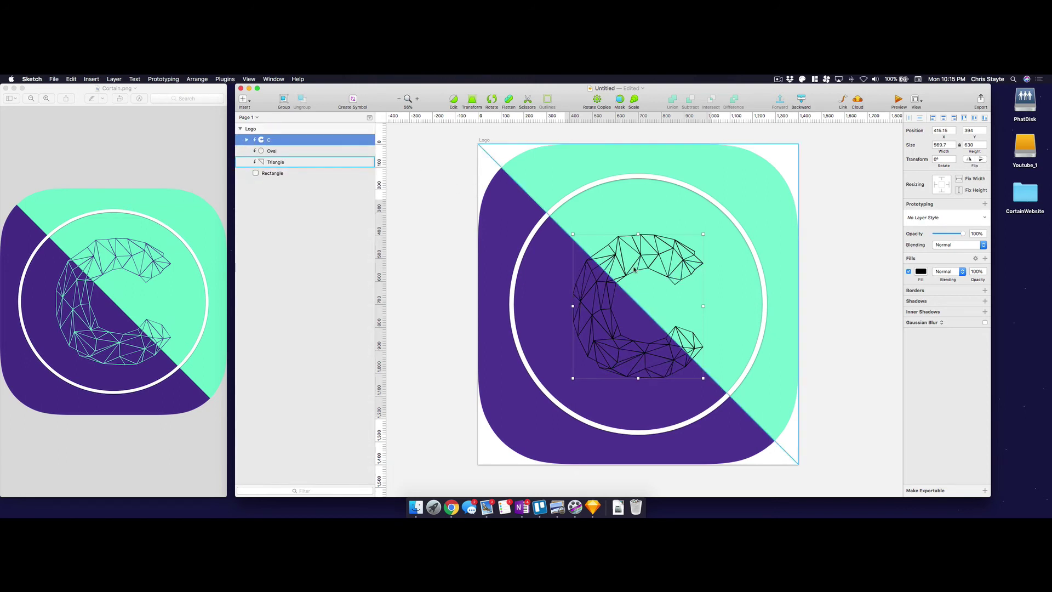
Step: Select the C with the rounded square and align the C vertically centred on it
click(606, 286)
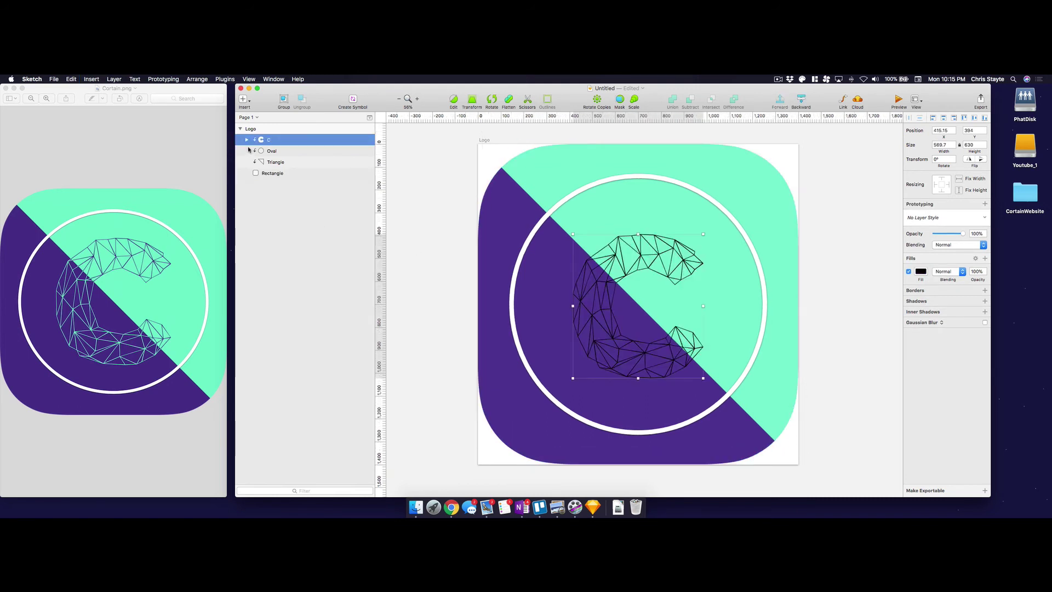
drag(603, 309, 602, 294)
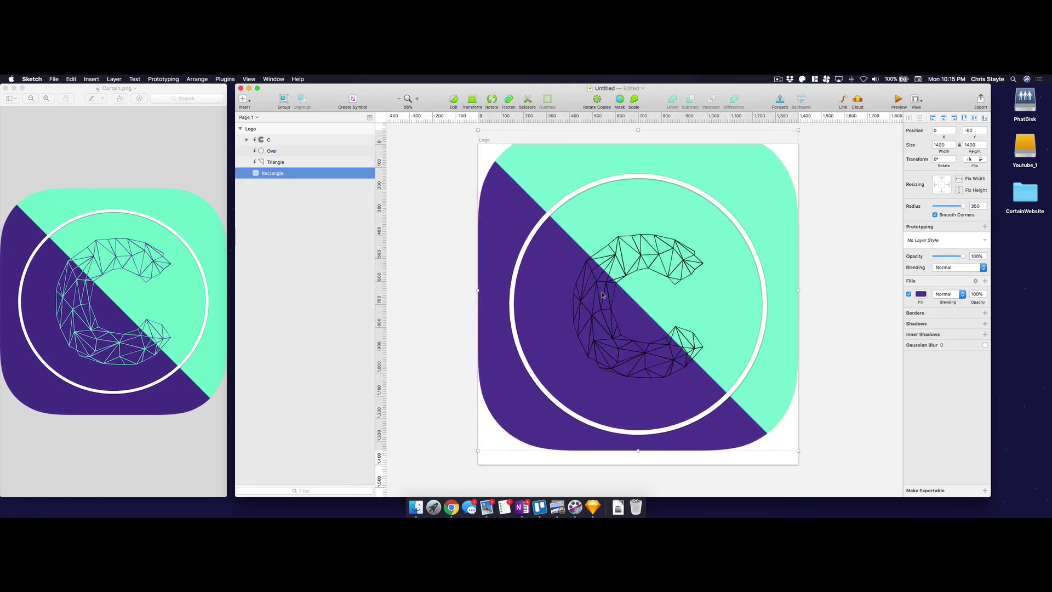
key(cmd+z)
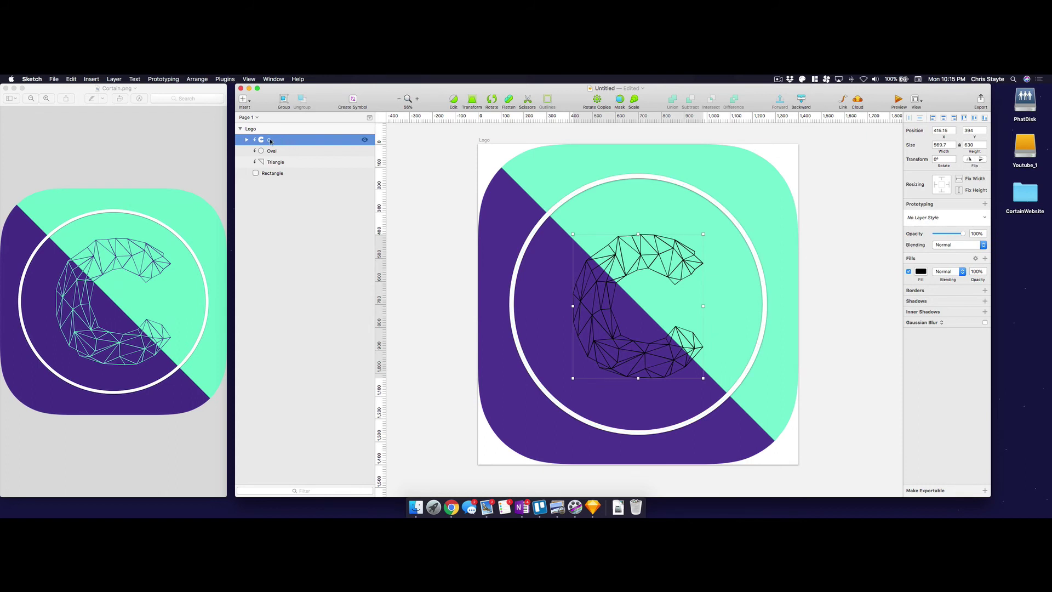
super+click(278, 173)
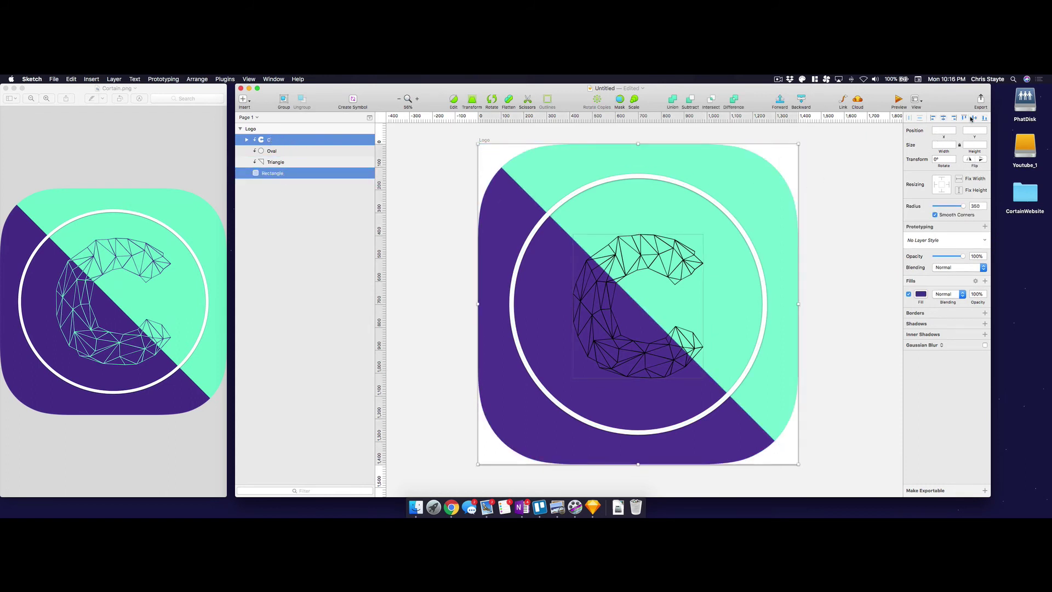
click(974, 118)
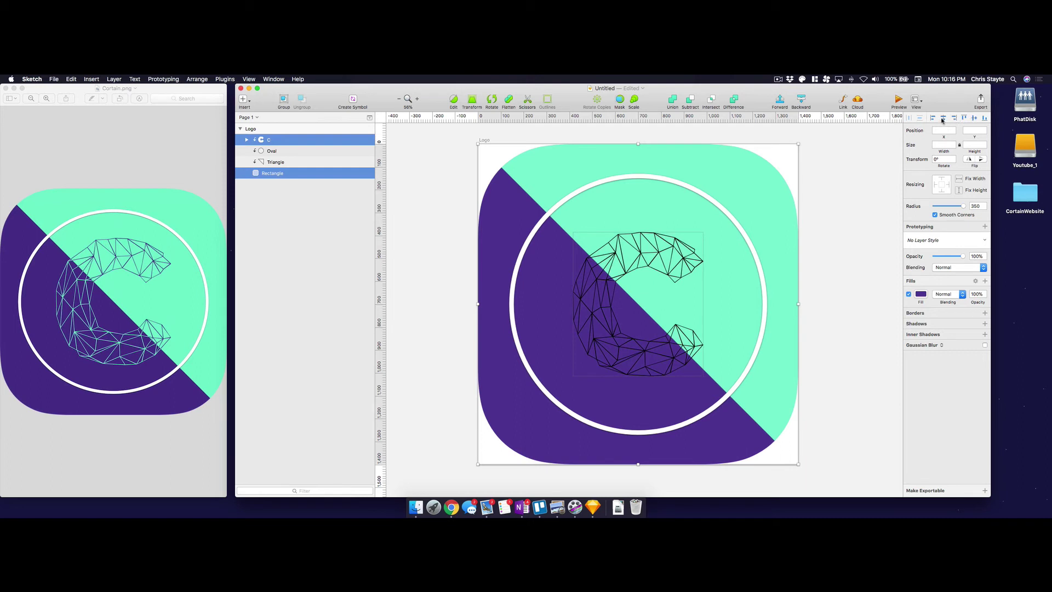
click(434, 211)
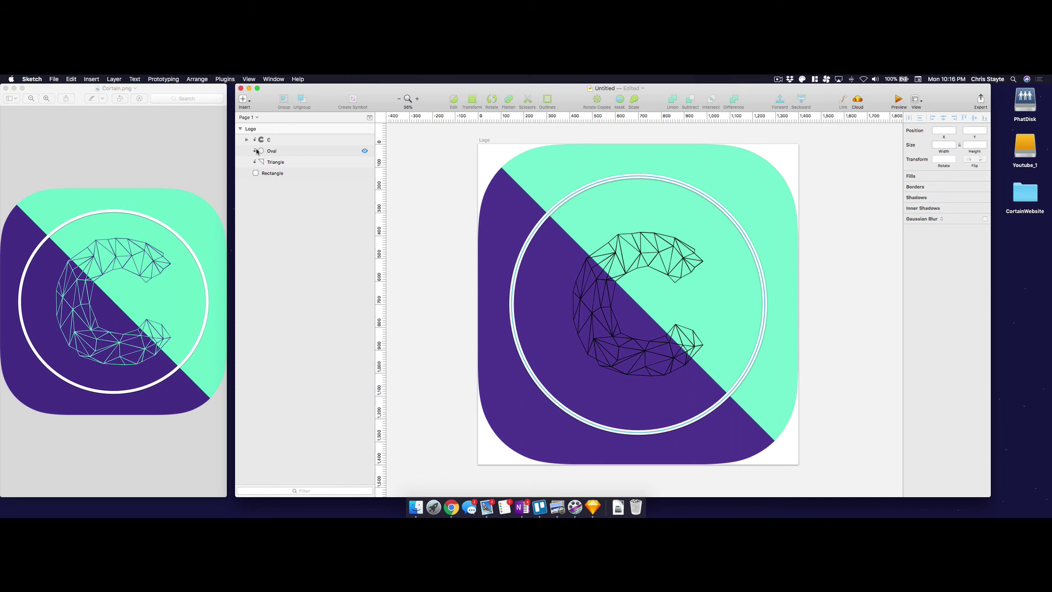
Step: Select the turquoise triangle together with the rounded purple square
click(272, 174)
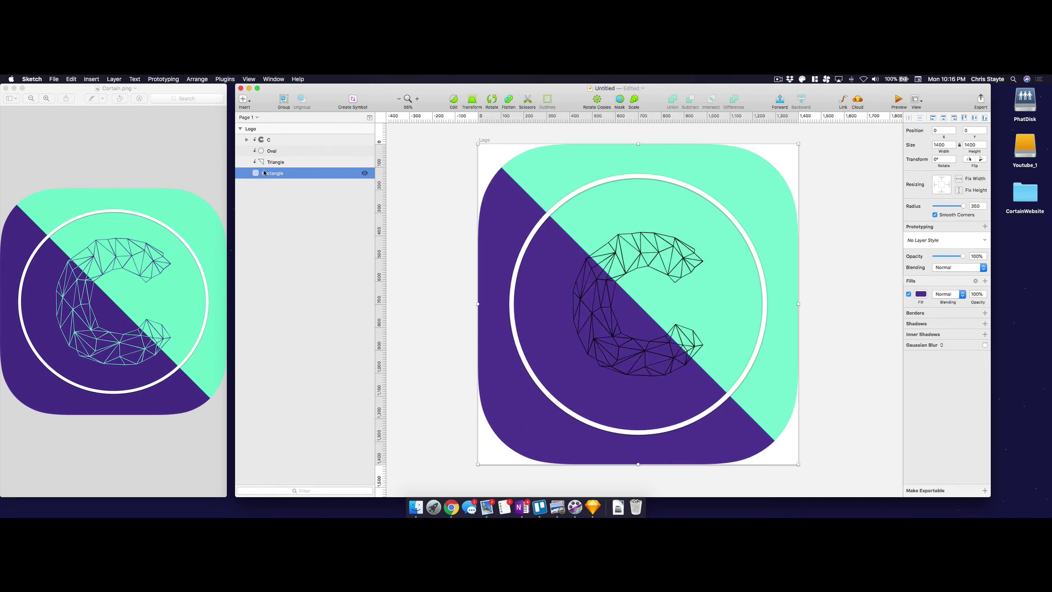
click(279, 163)
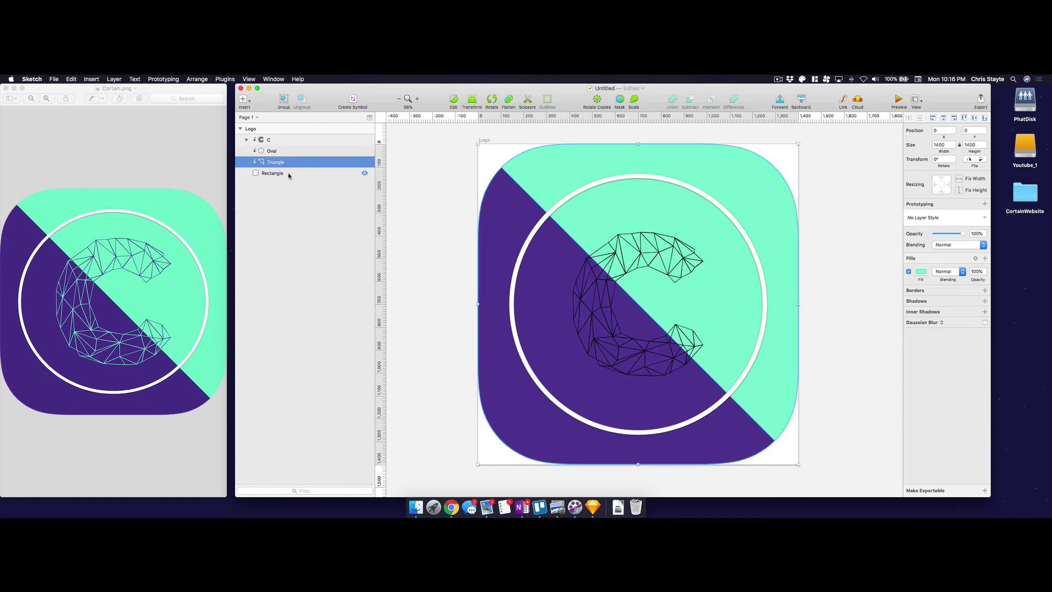
key(Up)
key(Up)
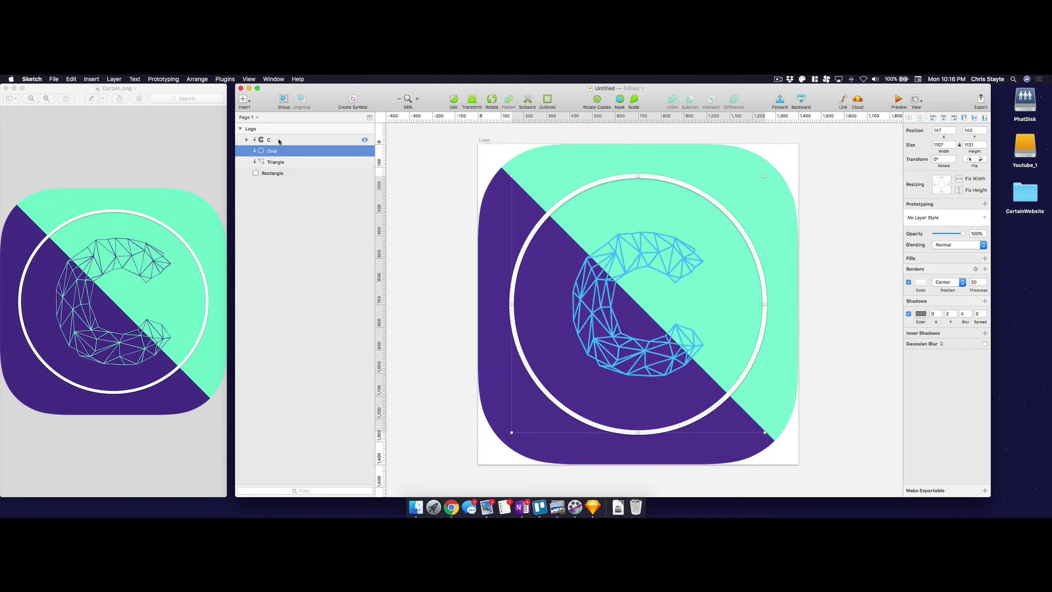
key(Down)
key(Down)
shift+click(280, 176)
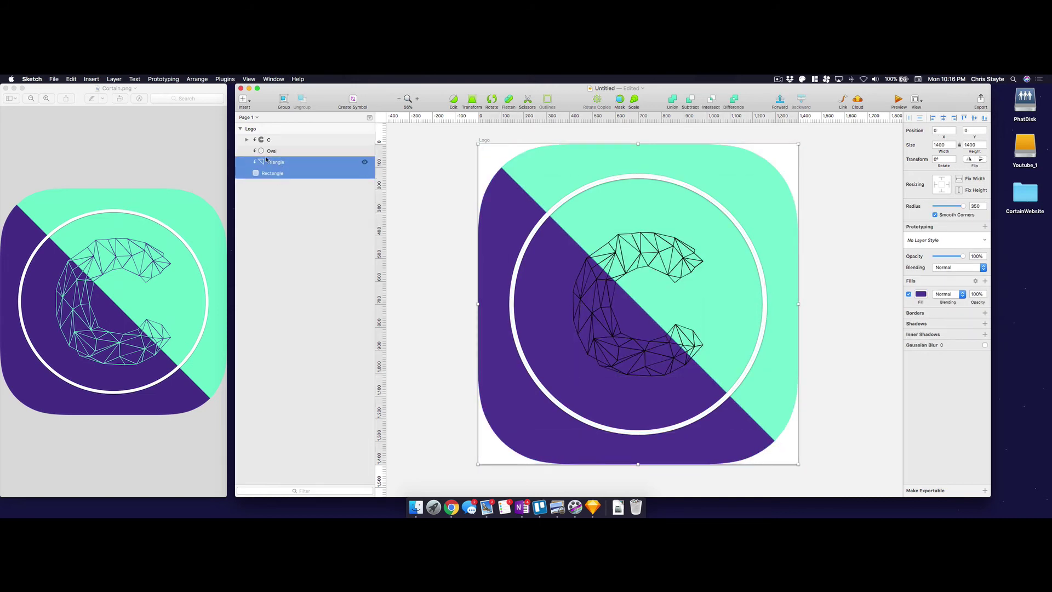
click(276, 173)
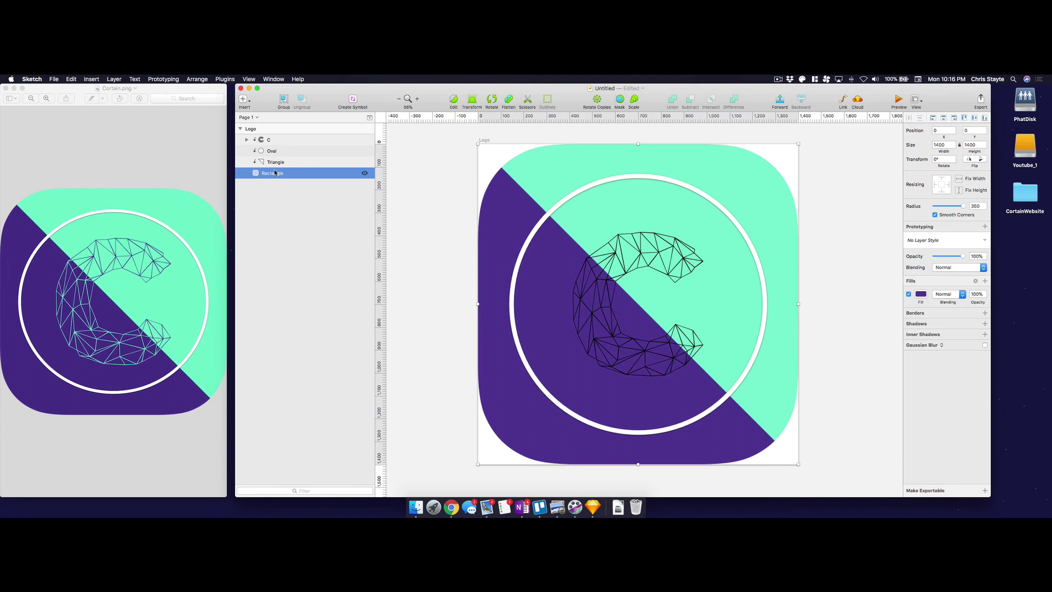
shift+click(276, 163)
Step: Group the triangle and rounded square, name the group 'Background', and expand it
right_click(301, 165)
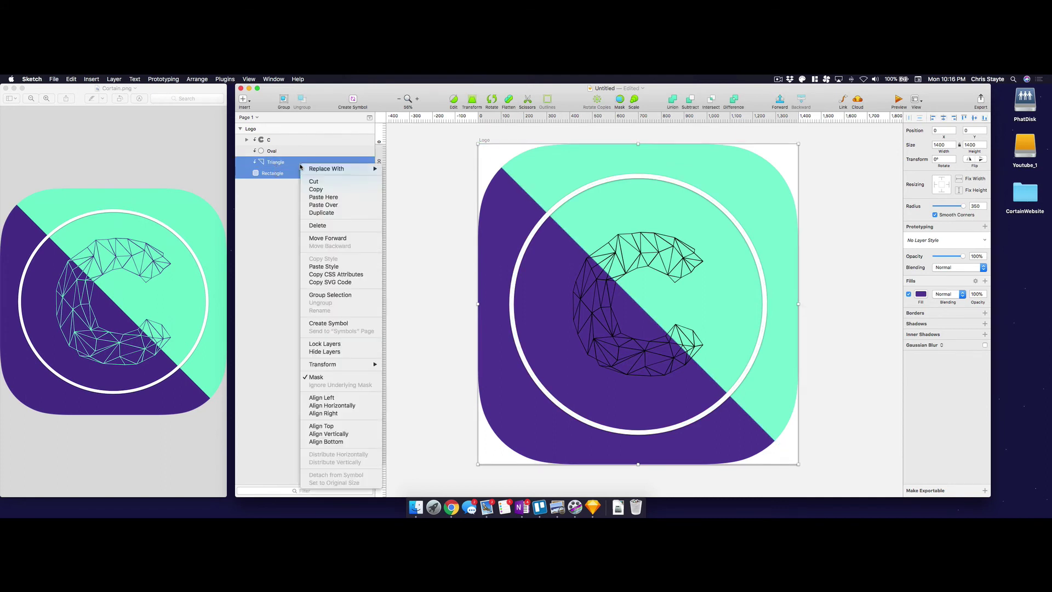
click(329, 295)
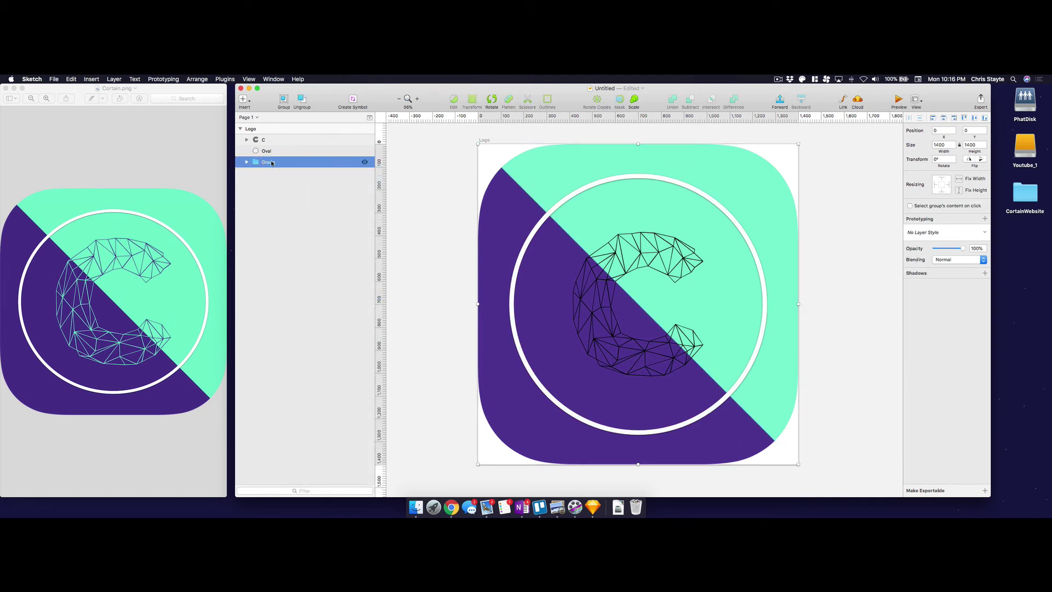
double_click(268, 162)
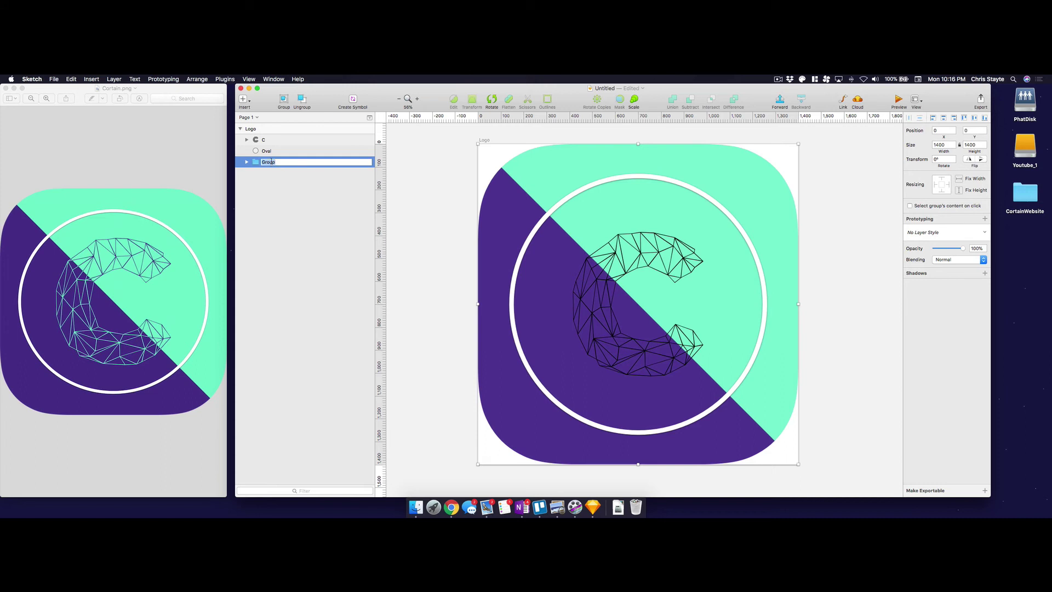
text(Background)
key(Return)
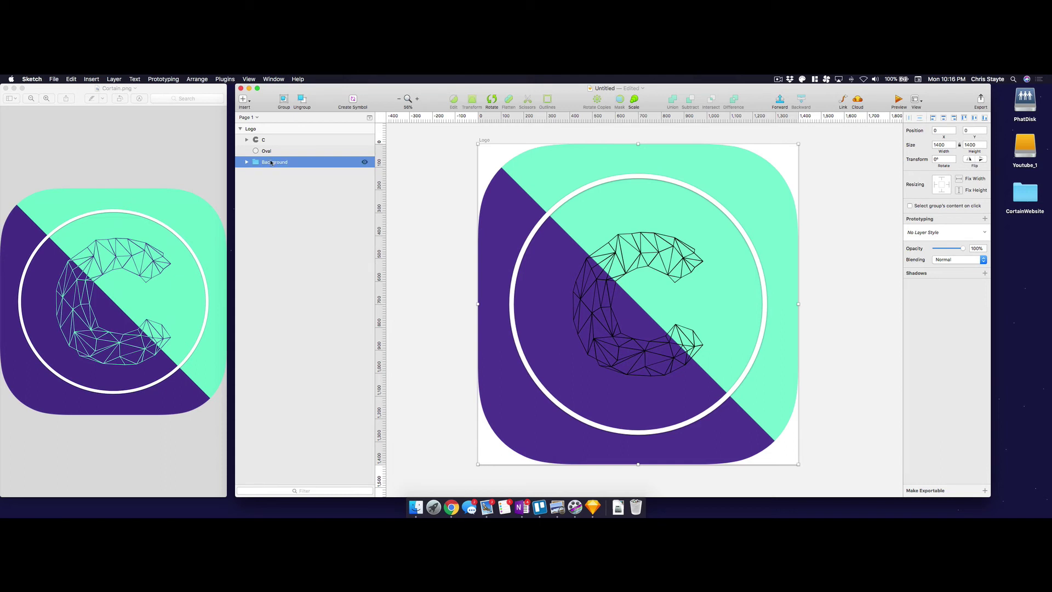
click(247, 162)
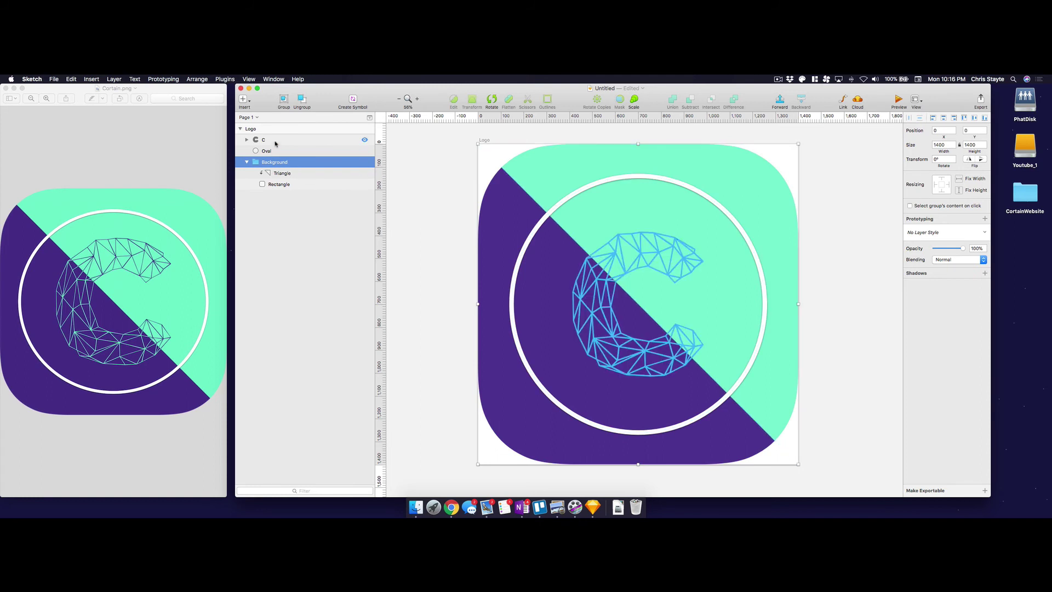
Step: Zoom into the Cortain.png reference to study the C's colour change across the diagonal
click(451, 258)
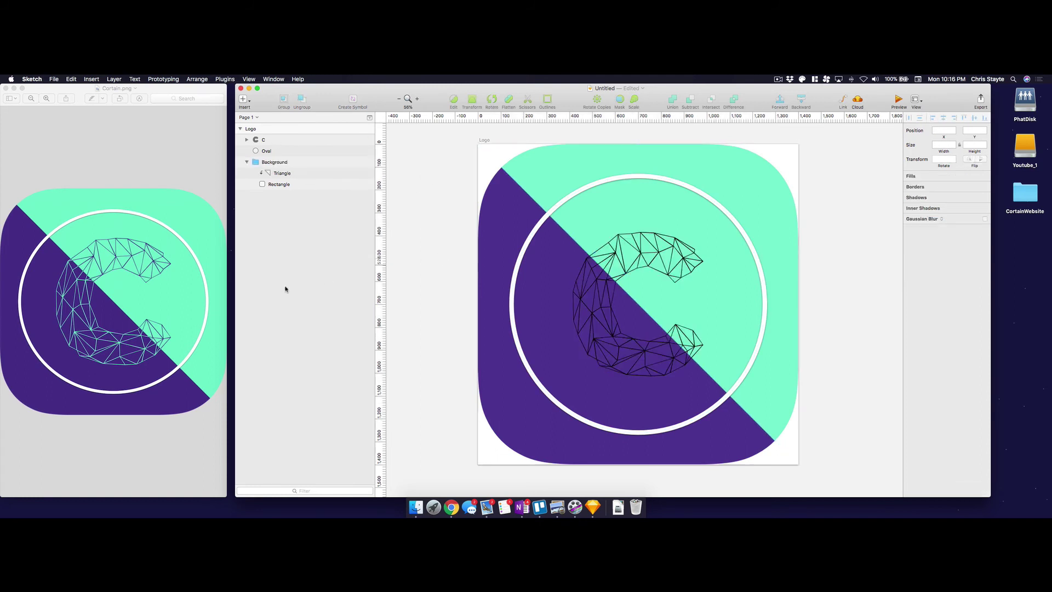
click(83, 281)
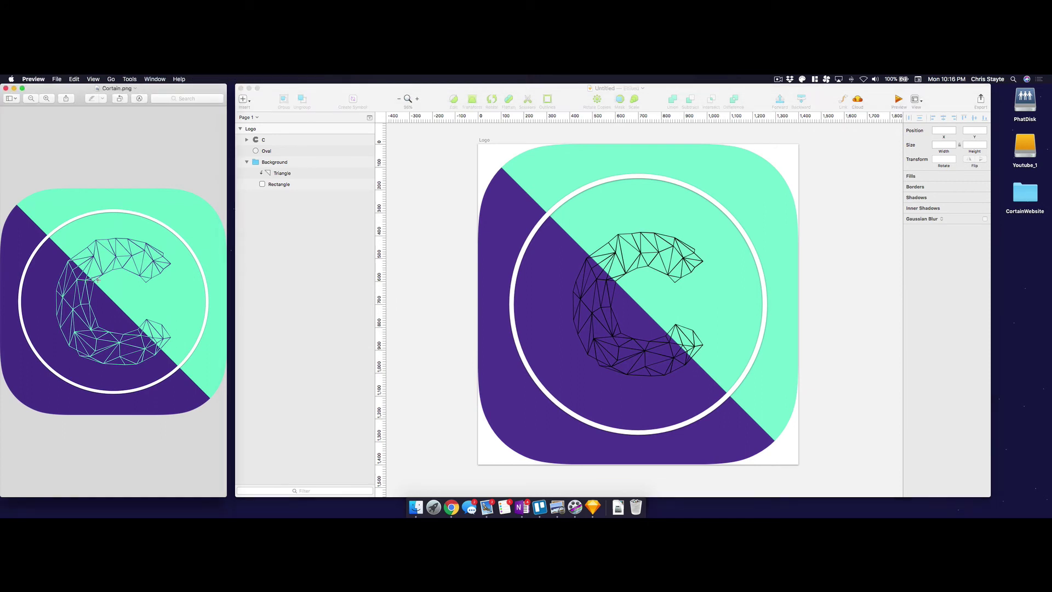
scroll(97, 280, up, 3)
scroll(98, 280, up, 3)
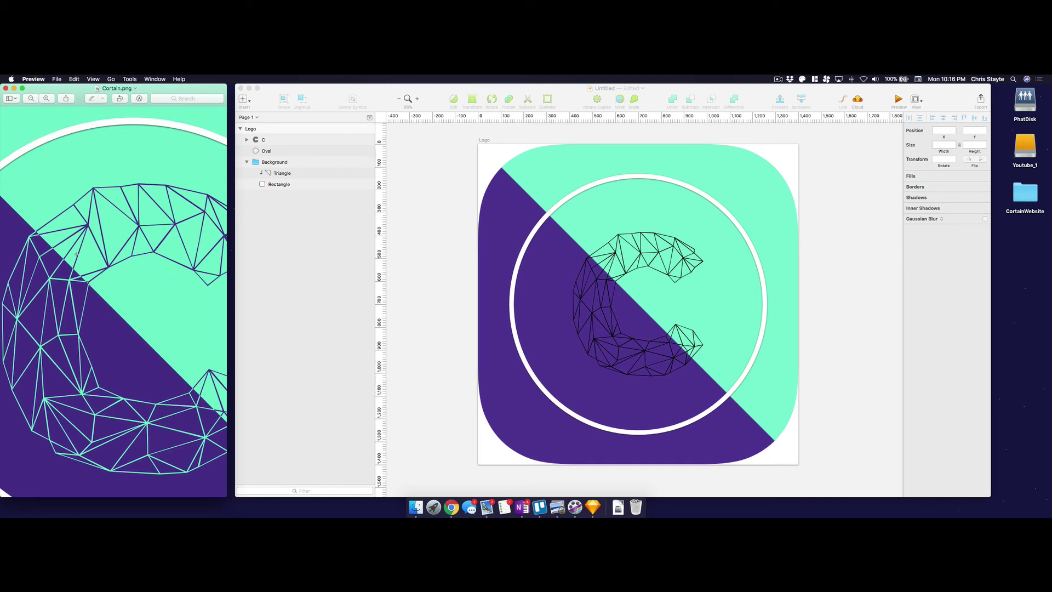
scroll(75, 266, down, 5)
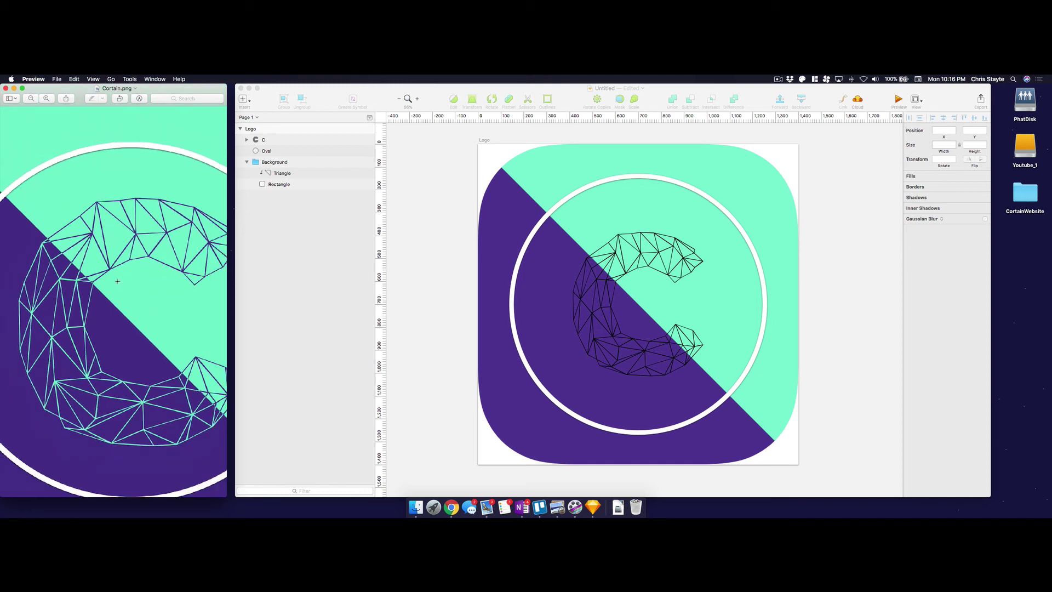
Step: Combine the C and the diagonal triangle with a Difference boolean operation
click(430, 218)
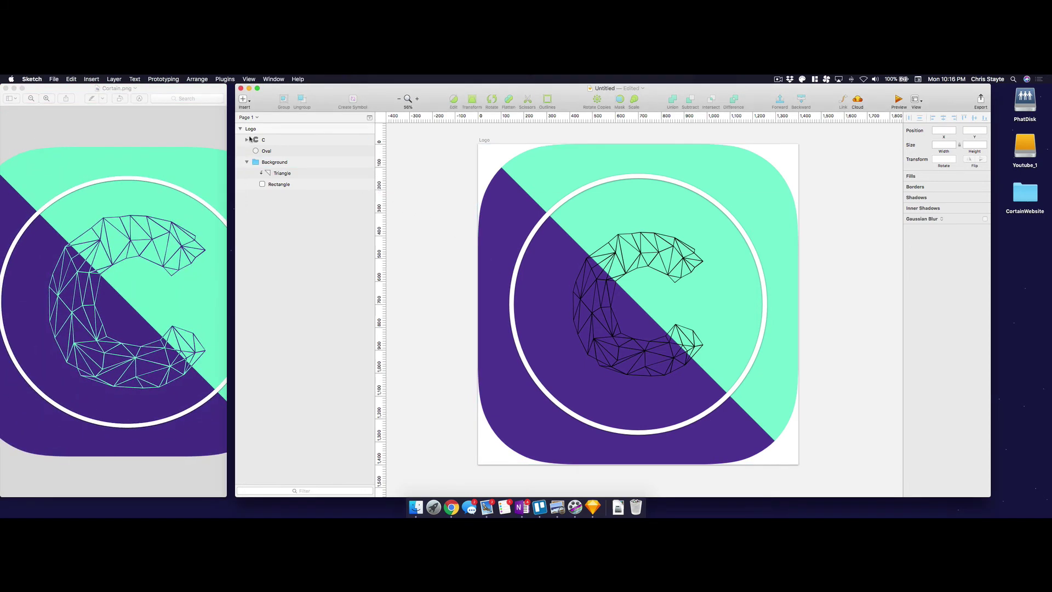
click(274, 141)
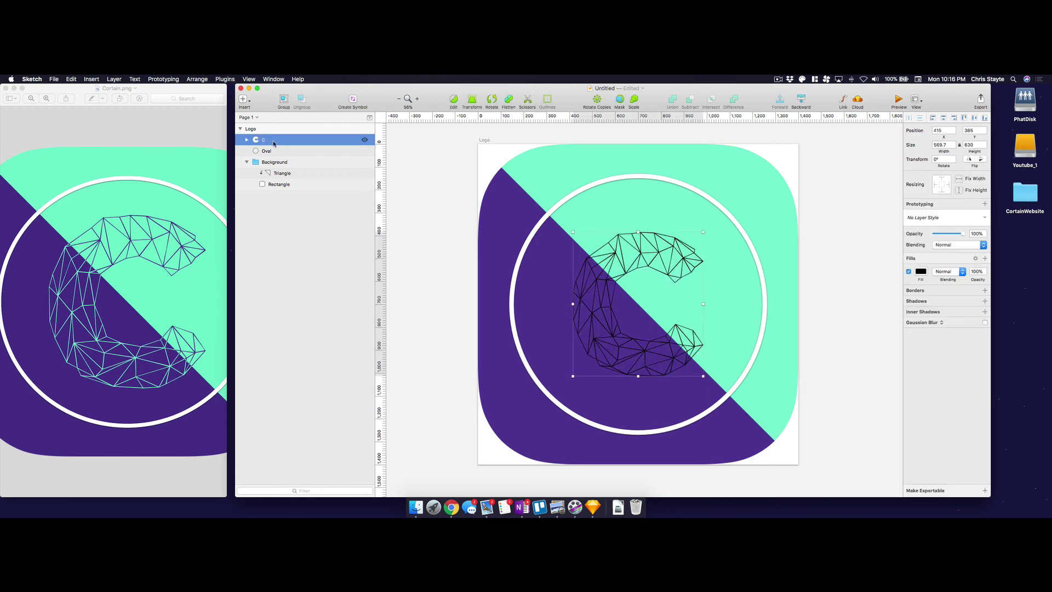
super+click(284, 174)
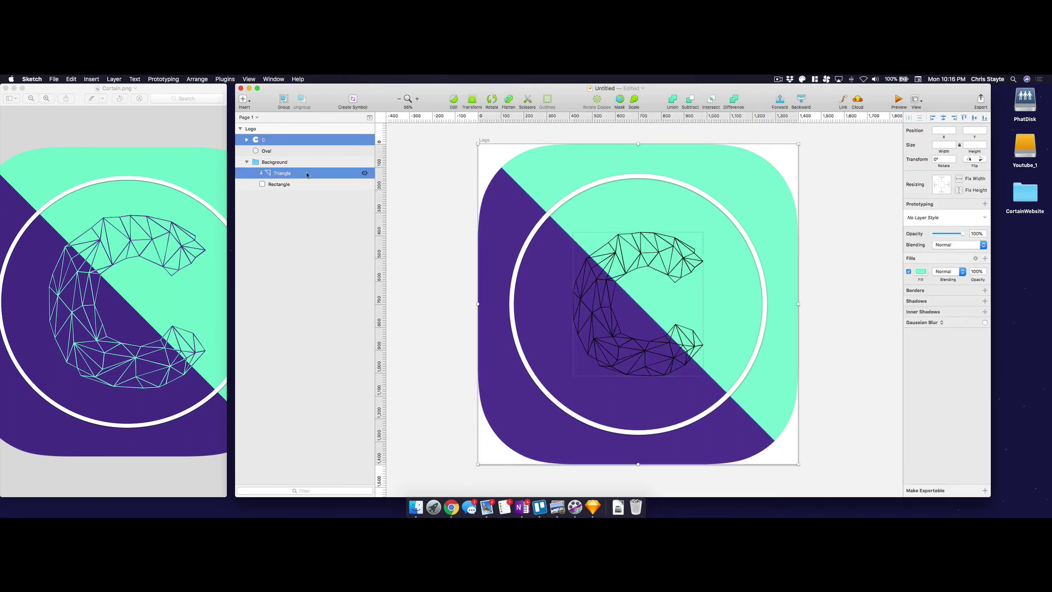
click(735, 101)
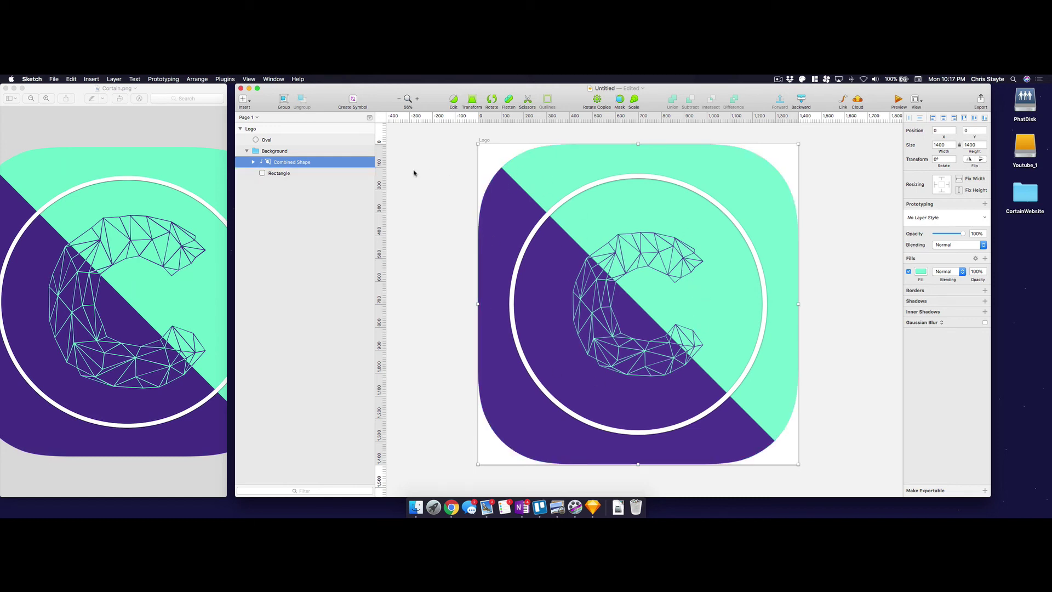
Step: Make the Logo artboard exportable and save it as Logo.png on the Desktop
click(262, 130)
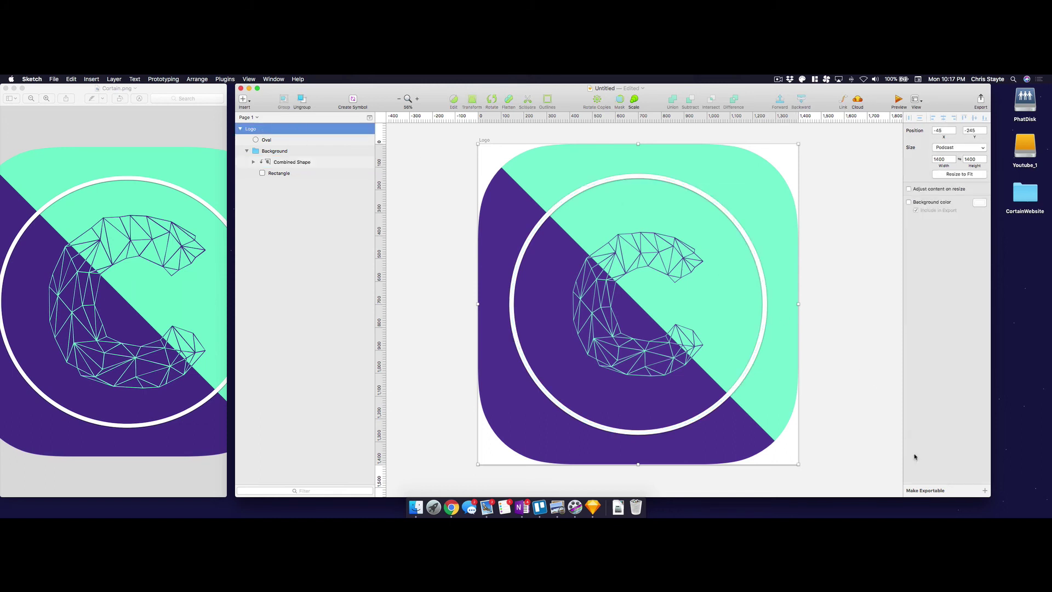
click(985, 491)
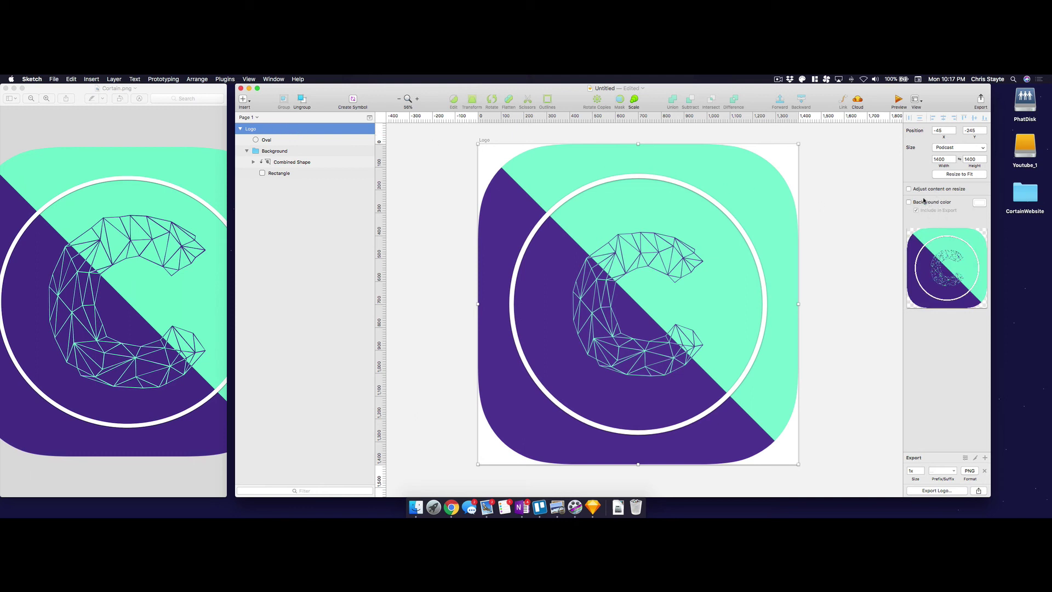
click(939, 491)
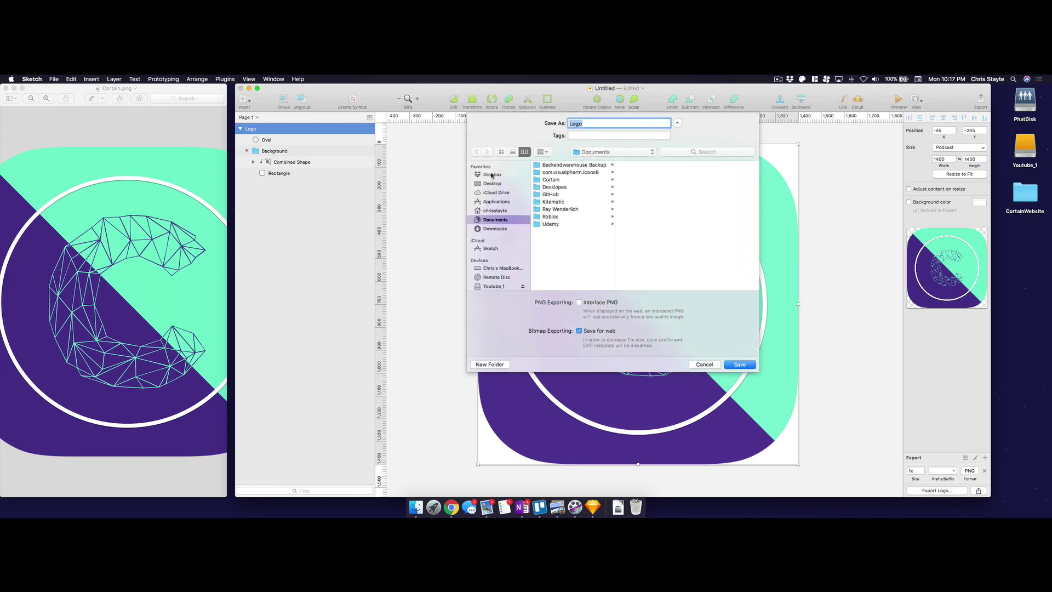
click(492, 175)
click(492, 184)
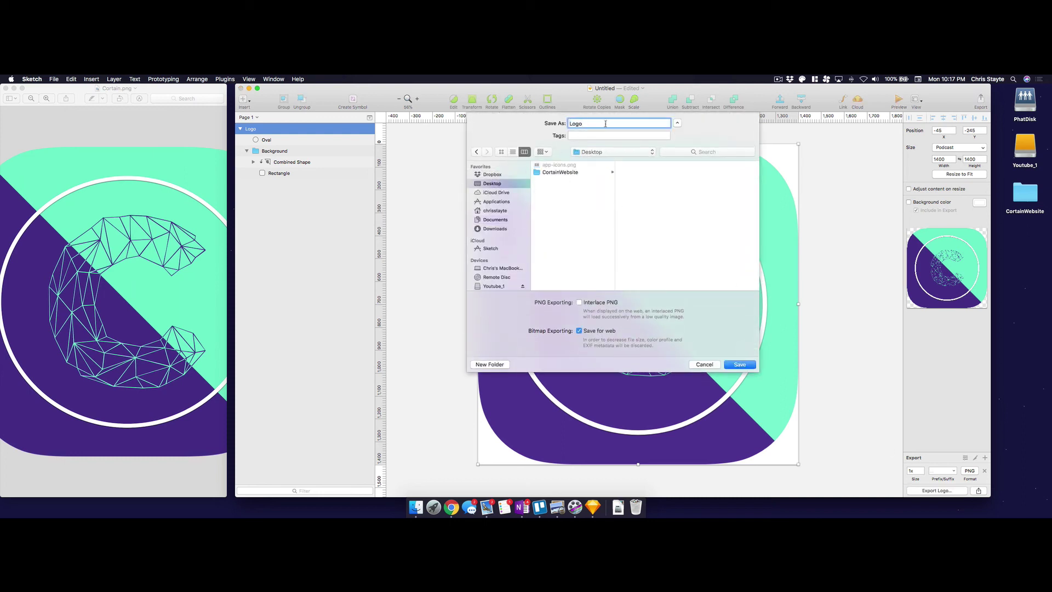
text(Logo)
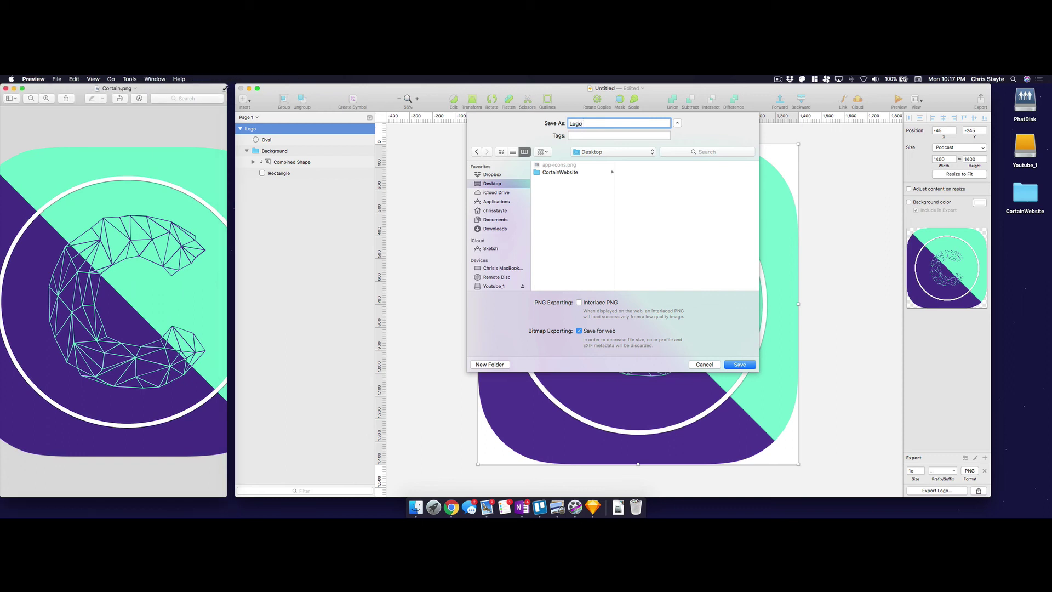
key(Return)
drag(226, 83, 315, 82)
click(322, 87)
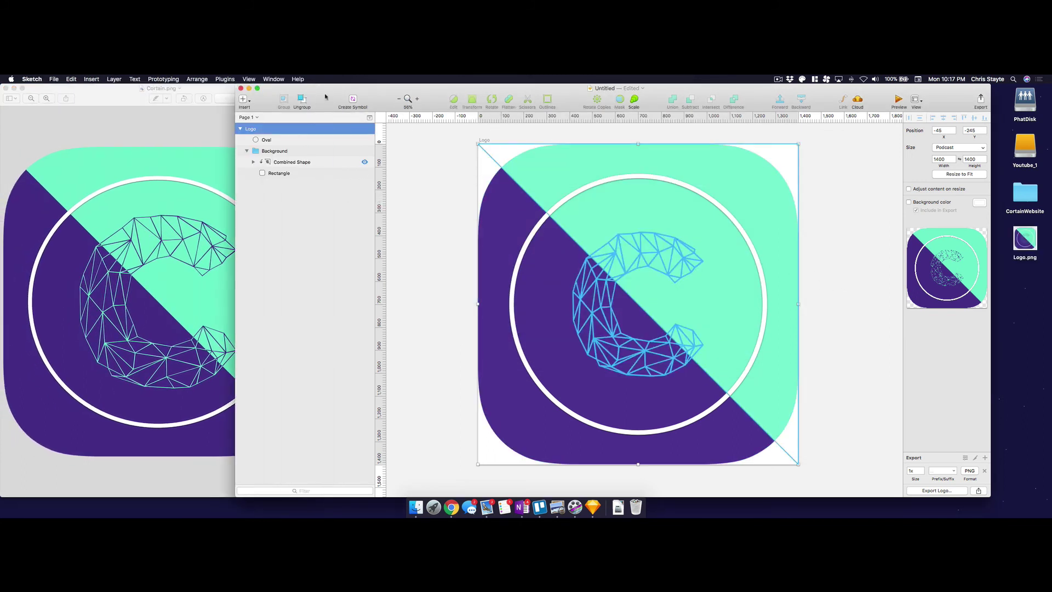
Step: Open Logo.png from the Desktop and arrange its window beside the Cortain.png reference
click(249, 87)
drag(243, 86, 397, 86)
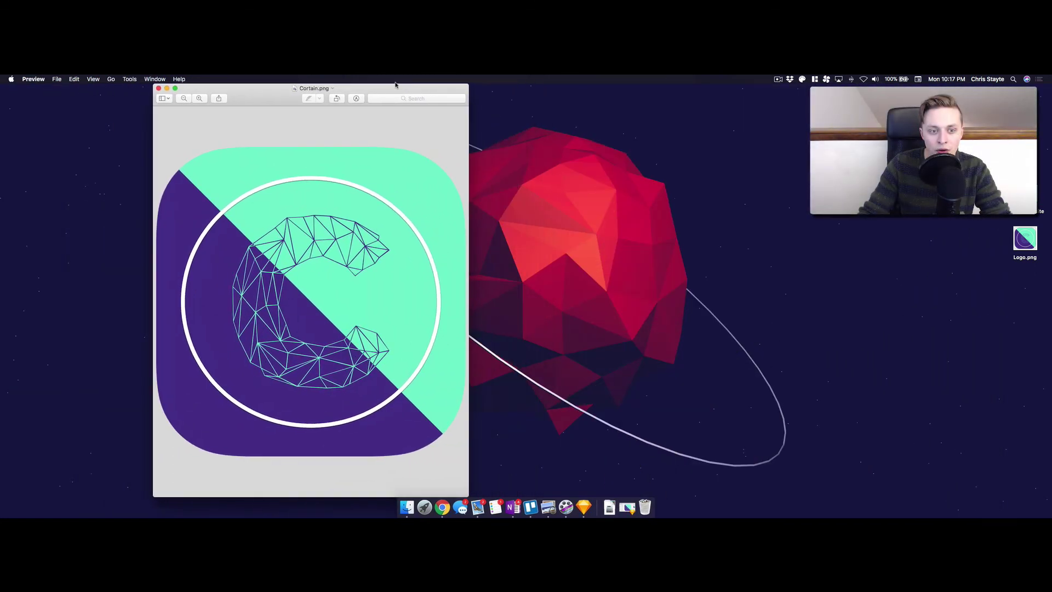
double_click(1023, 231)
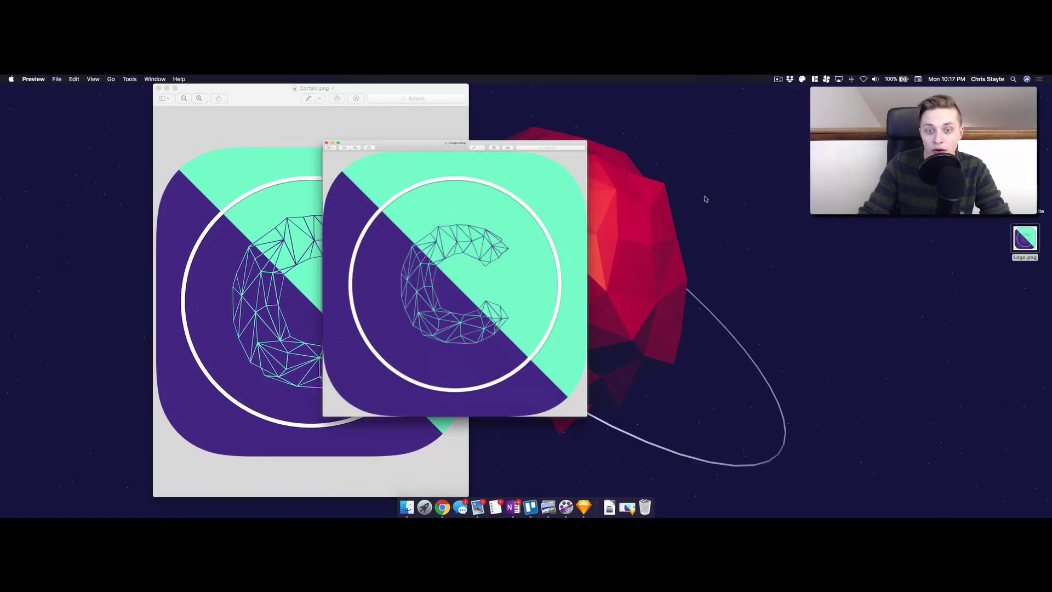
drag(210, 96, 678, 100)
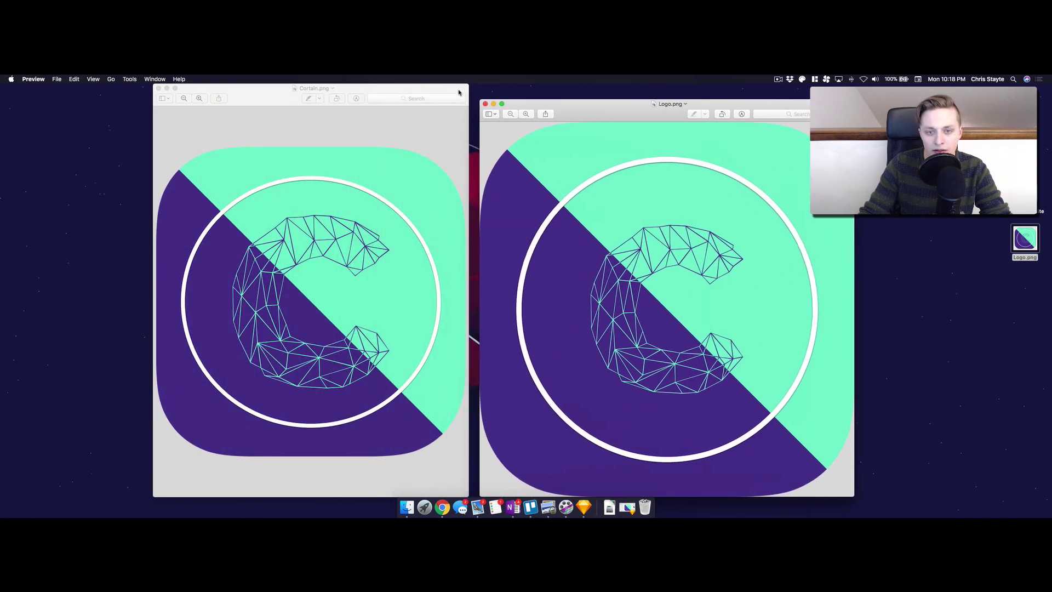
drag(479, 100, 558, 132)
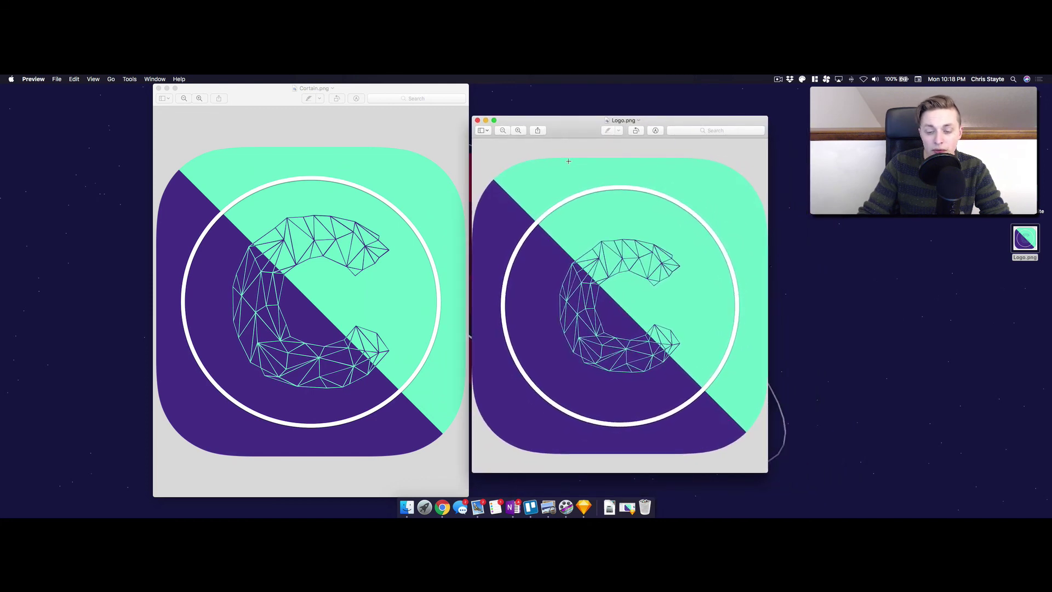
click(287, 269)
scroll(287, 269, up, 10)
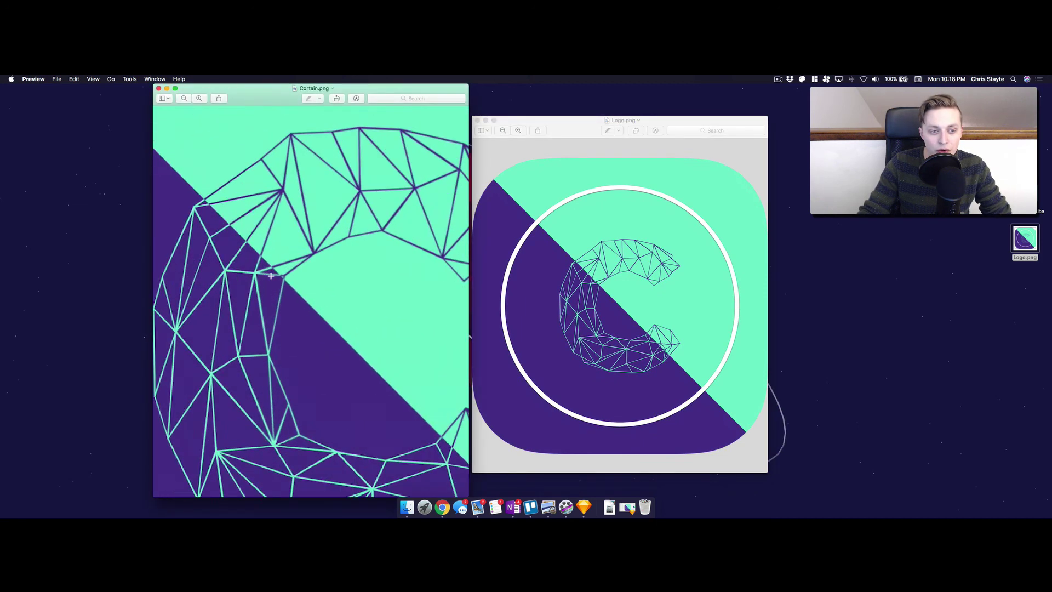
click(586, 271)
scroll(582, 274, up, 15)
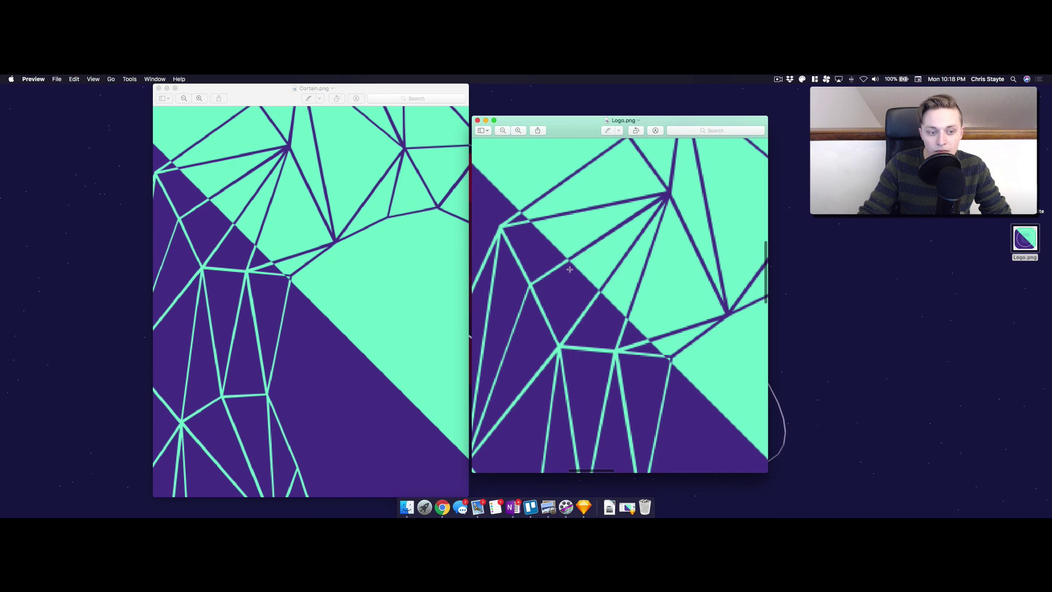
scroll(573, 266, down, 15)
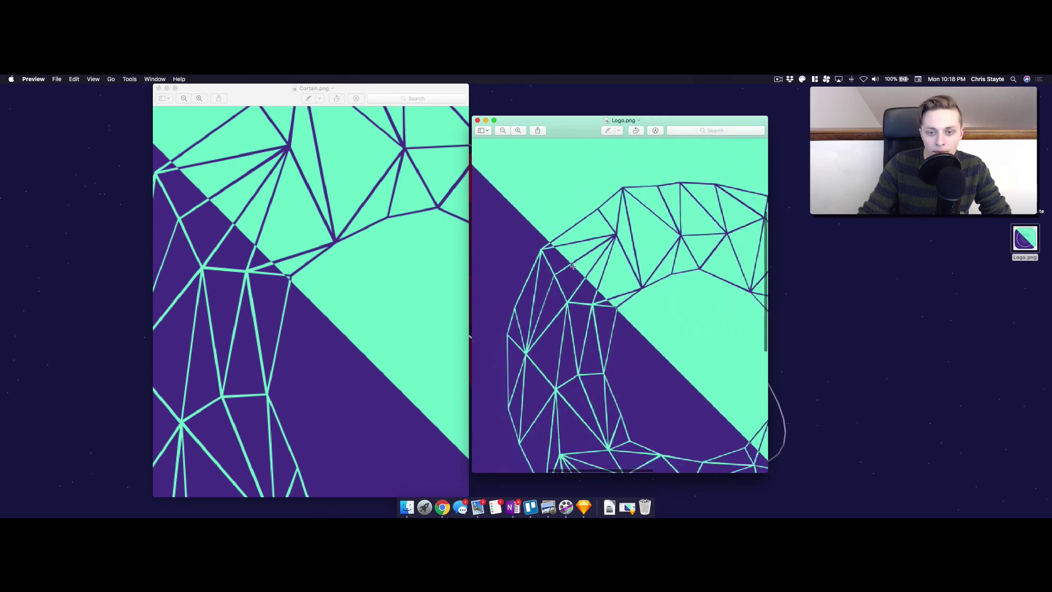
scroll(539, 254, up, 15)
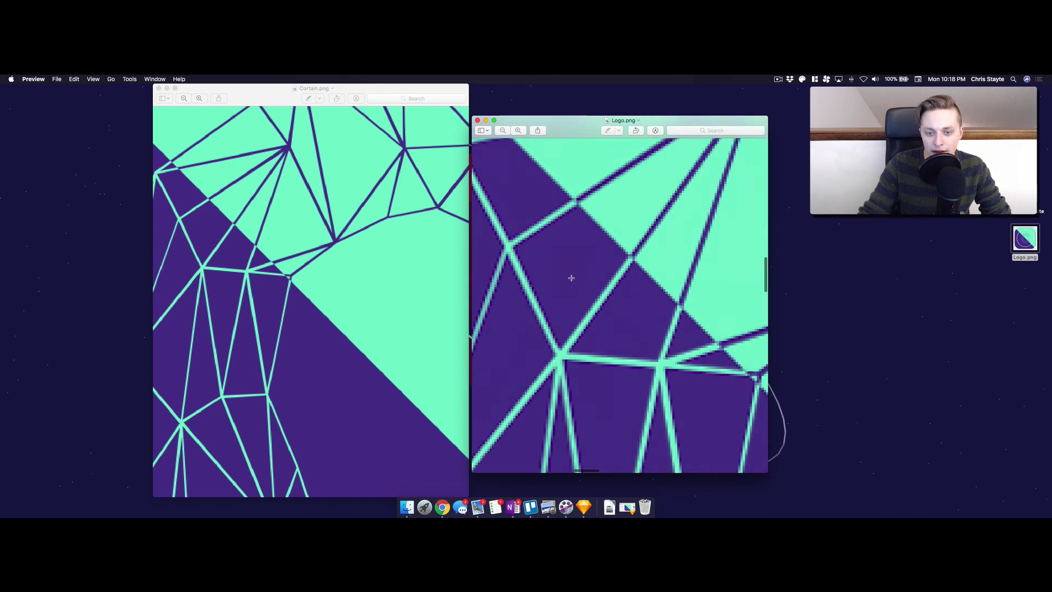
click(284, 304)
scroll(285, 305, up, 10)
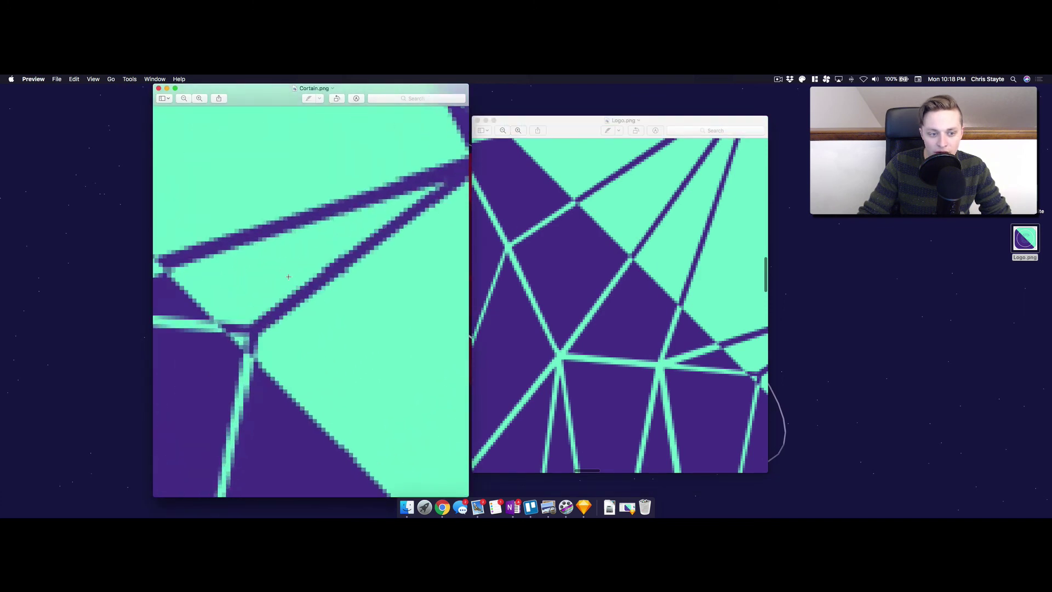
scroll(284, 305, down, 12)
scroll(285, 305, down, 10)
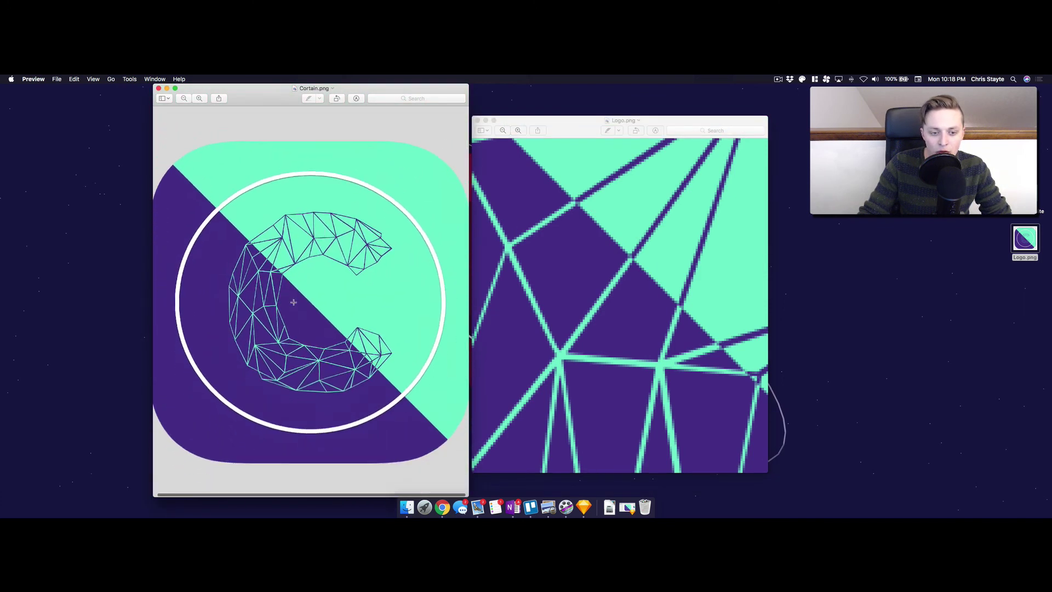
click(606, 280)
scroll(606, 280, down, 1)
scroll(606, 279, down, 12)
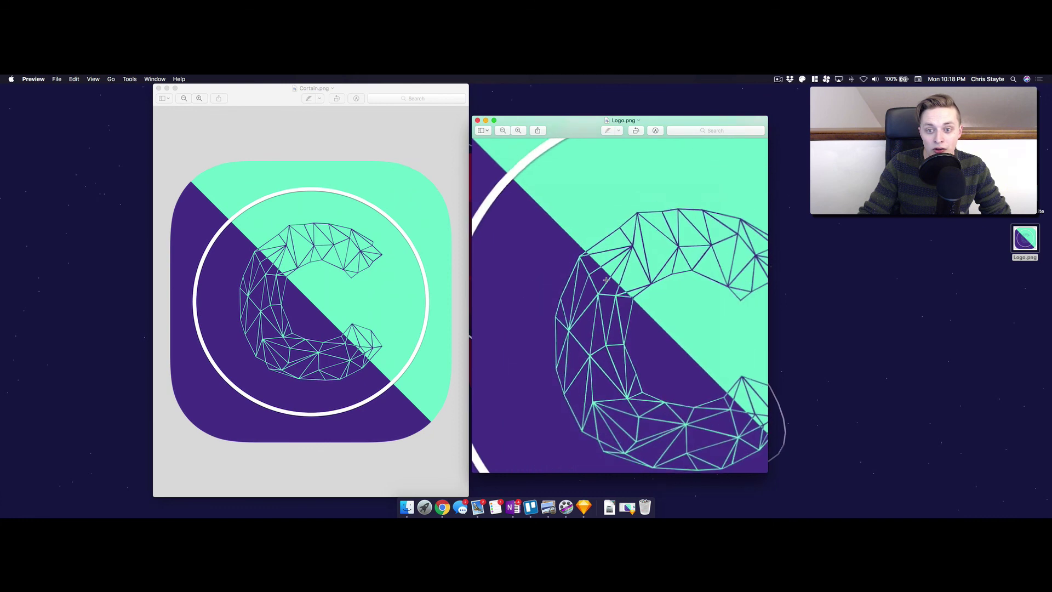